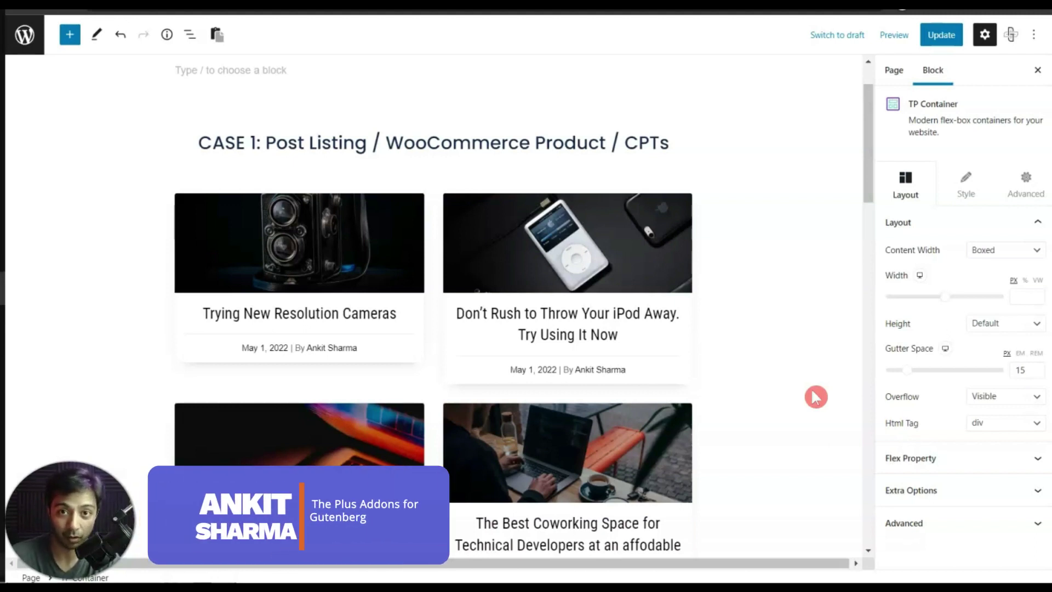
Scroll past the uneven CASE 1 post cards and CASE 2 pricing columns to CASE 3: InfoBox
{"action": "left_click", "coordinate": [742, 370]}
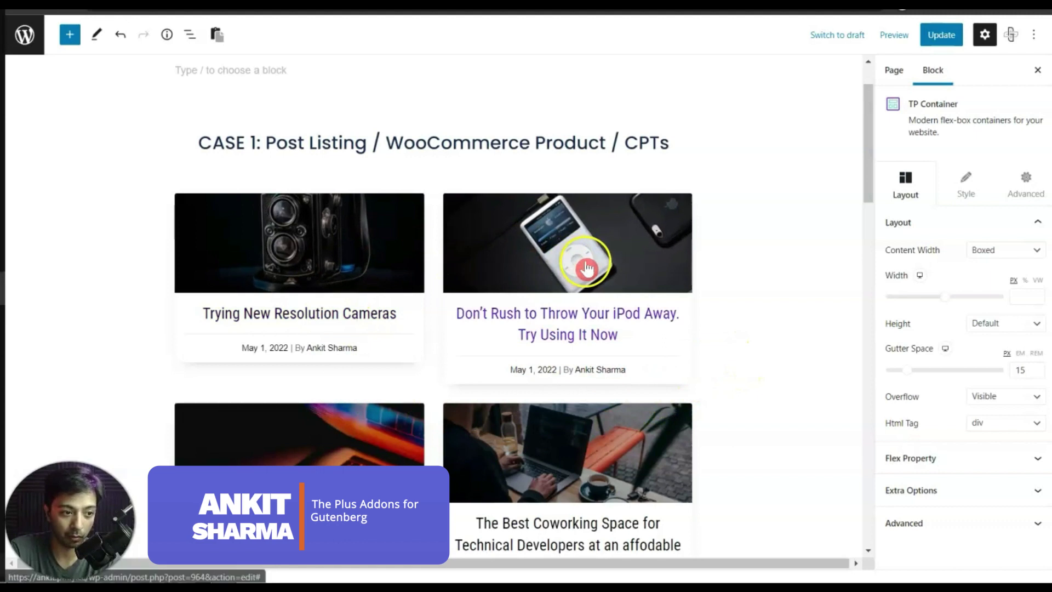
{"action": "left_click", "coordinate": [409, 392]}
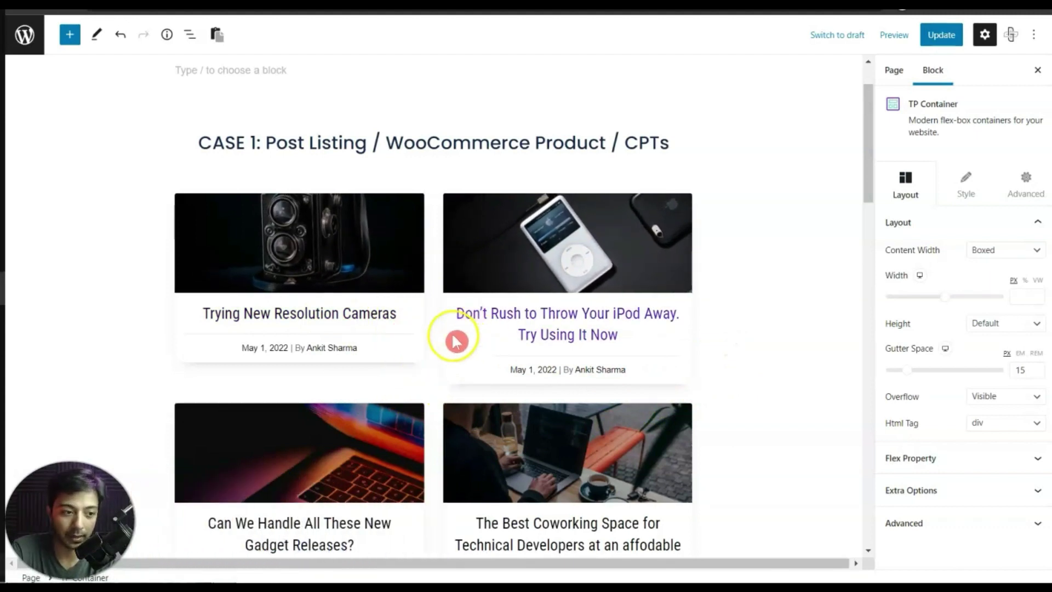
{"action": "scroll", "coordinate": [758, 383], "scroll_direction": "down", "scroll_amount": 10}
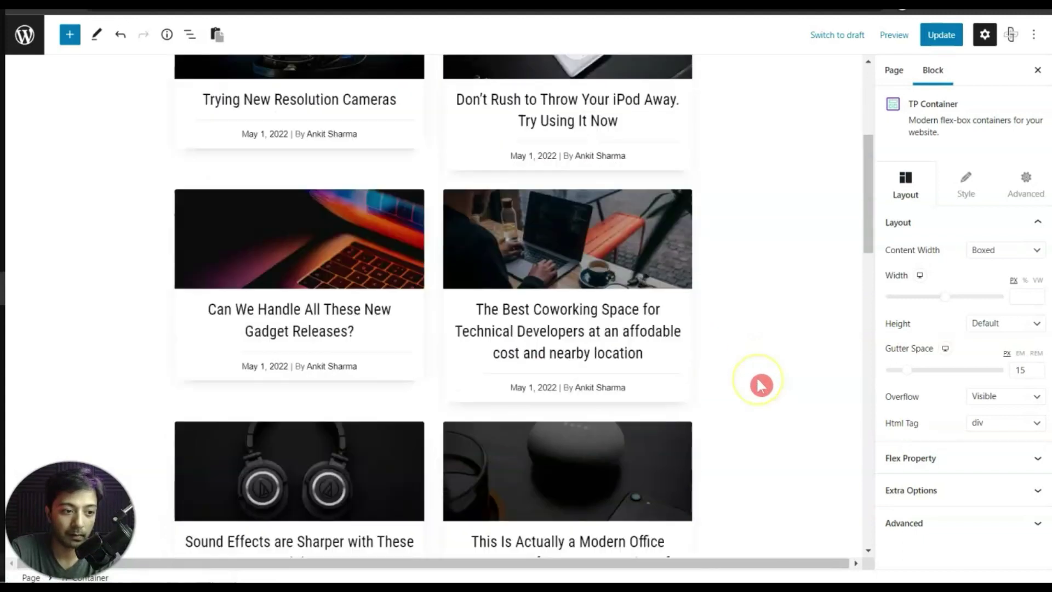
{"action": "scroll", "coordinate": [760, 386], "scroll_direction": "down", "scroll_amount": 3}
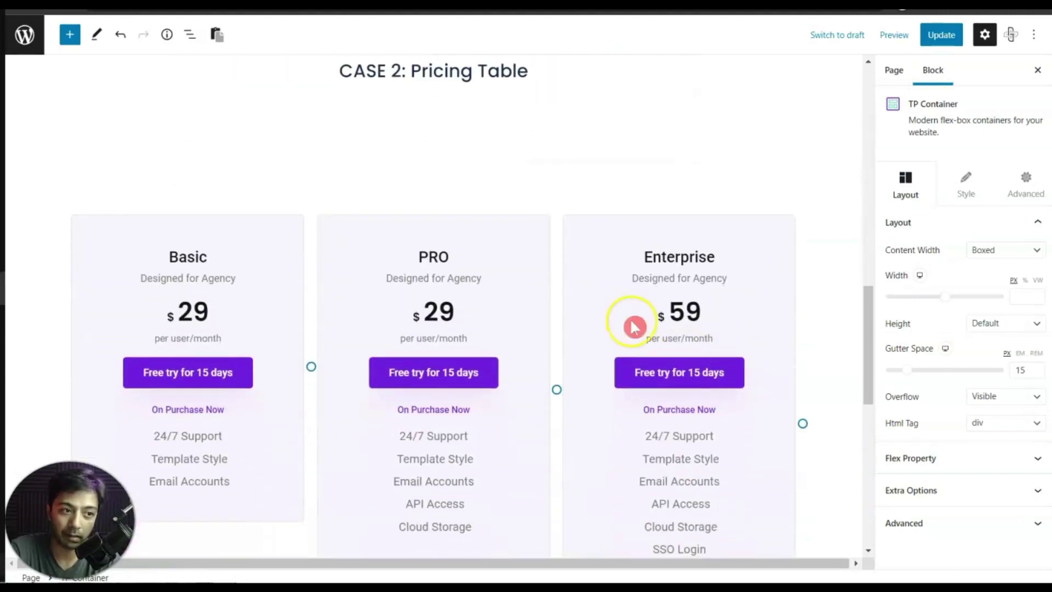
{"action": "scroll", "coordinate": [454, 253], "scroll_direction": "down", "scroll_amount": 3}
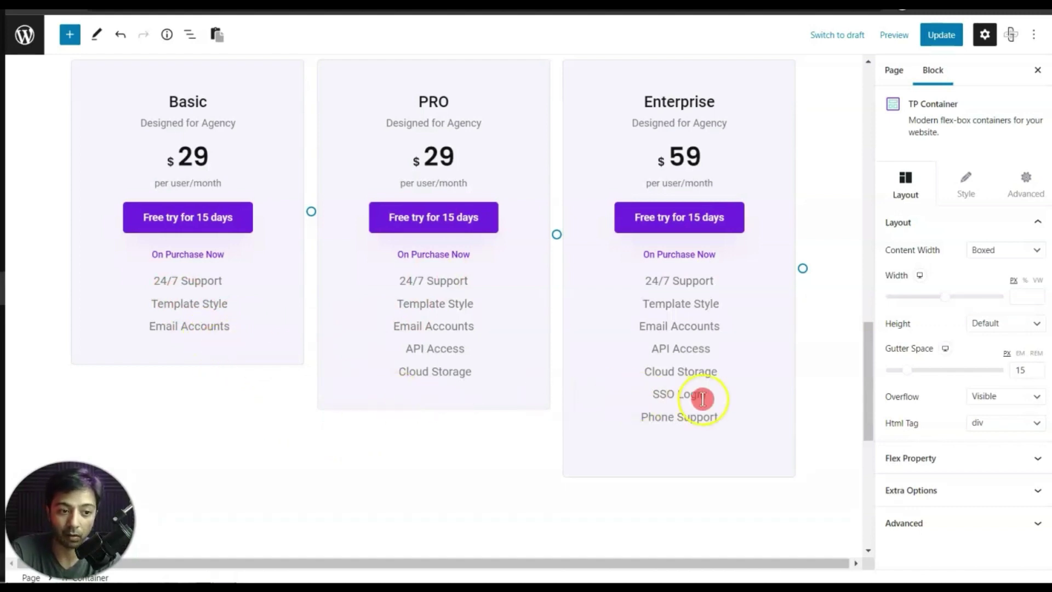
{"action": "scroll", "coordinate": [582, 270], "scroll_direction": "down", "scroll_amount": 5}
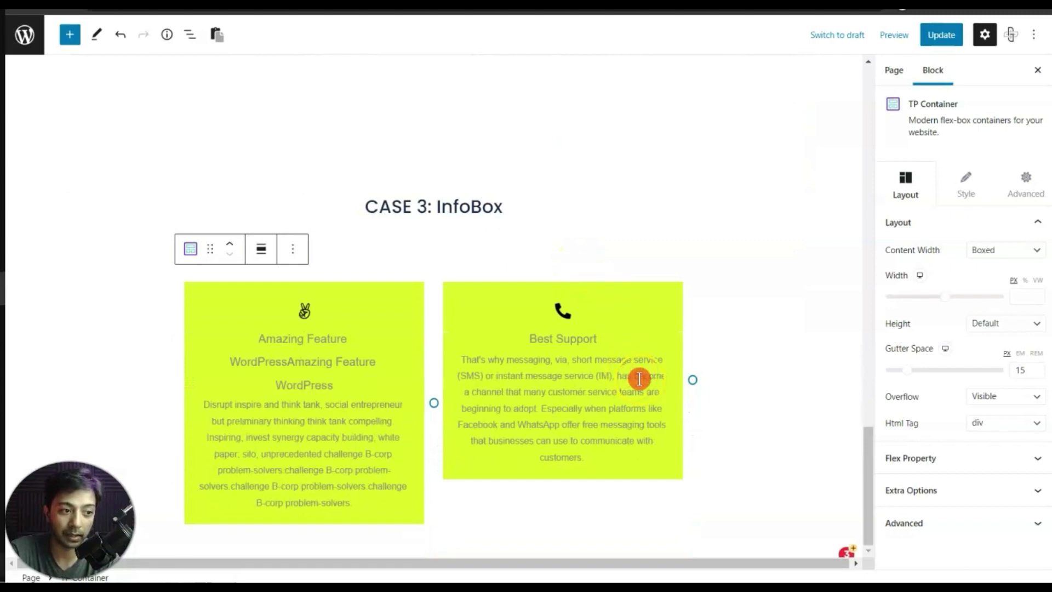
{"action": "left_click", "coordinate": [758, 408]}
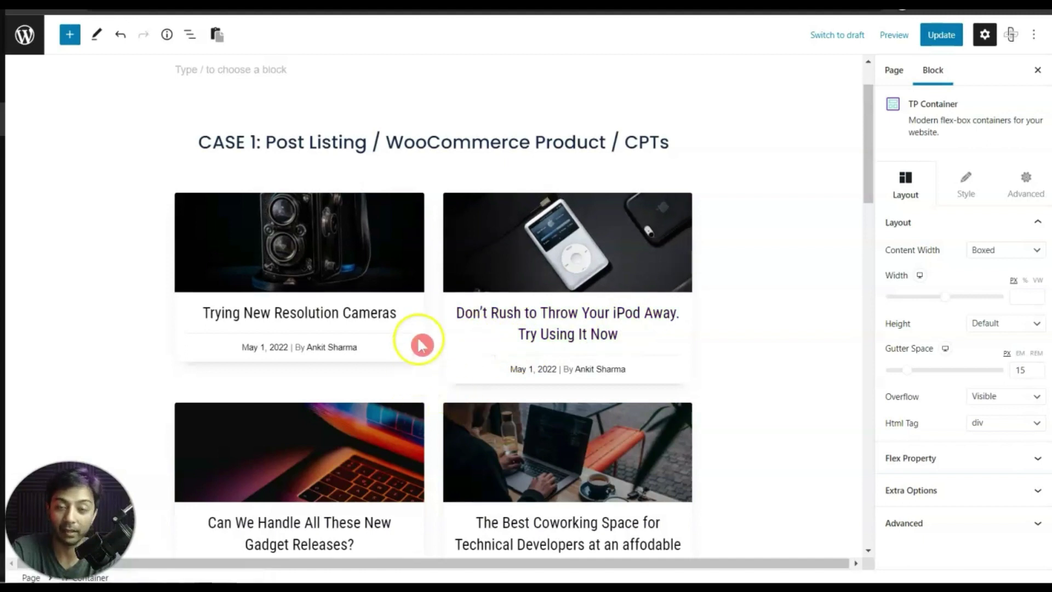
In List View, expand the first TP Container to its TP Post Listing, then reselect the container
{"action": "left_click", "coordinate": [192, 37]}
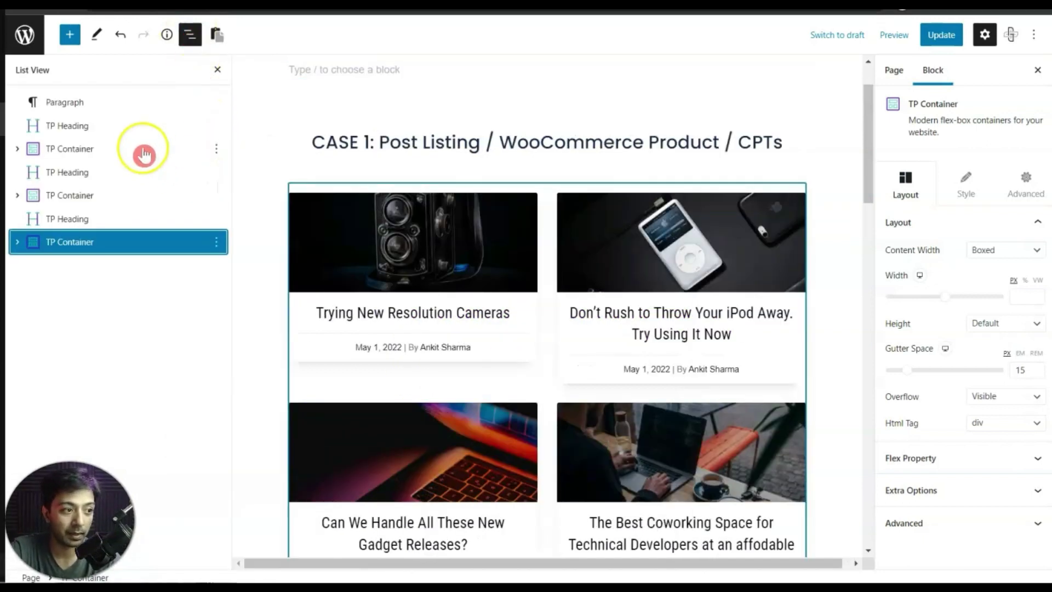
{"action": "left_click", "coordinate": [75, 151]}
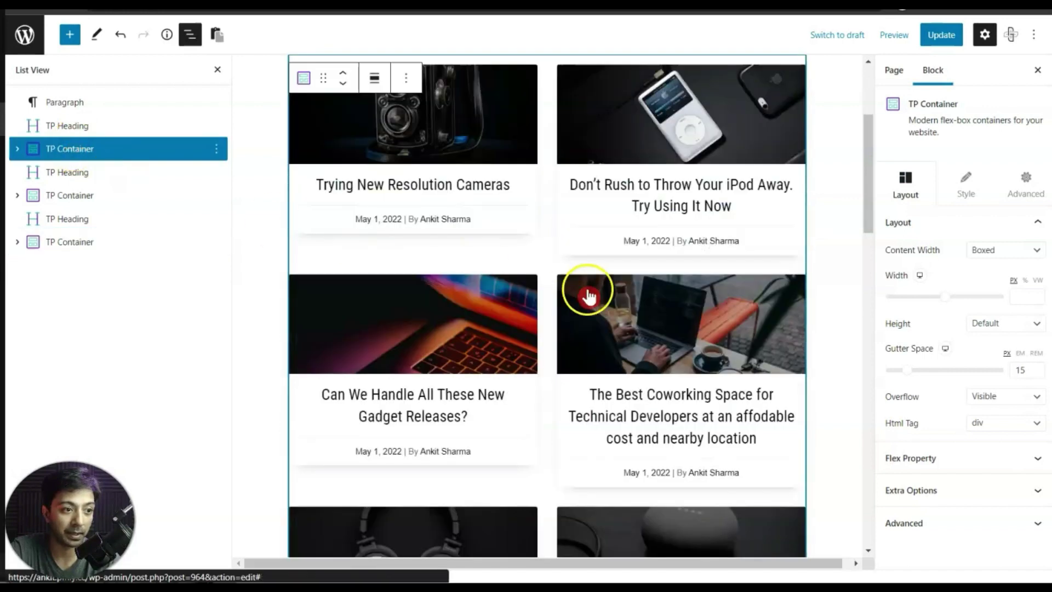
{"action": "scroll", "coordinate": [586, 293], "scroll_direction": "up", "scroll_amount": 3}
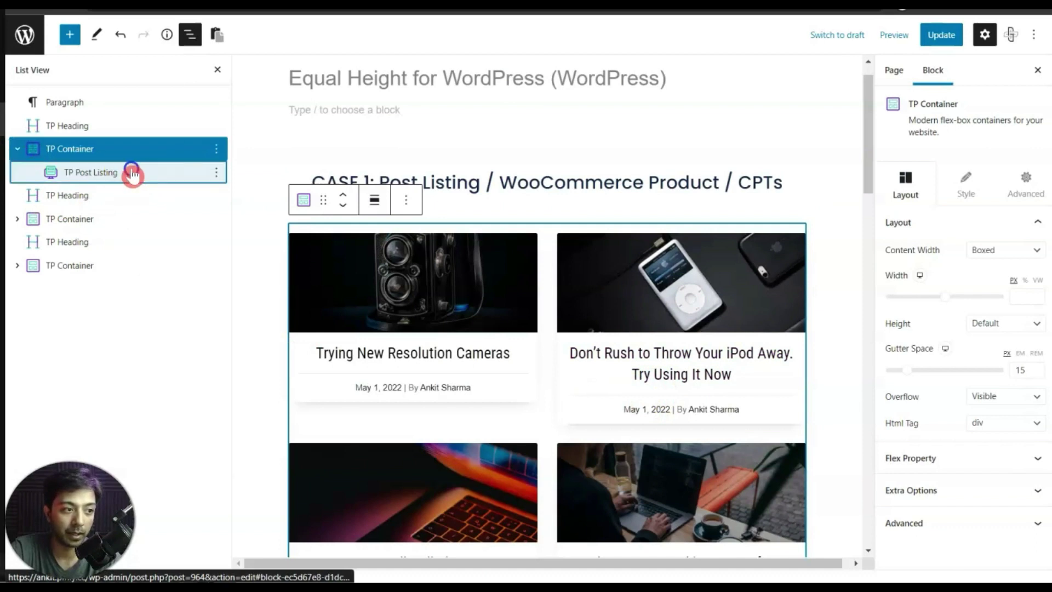
{"action": "left_click", "coordinate": [126, 172]}
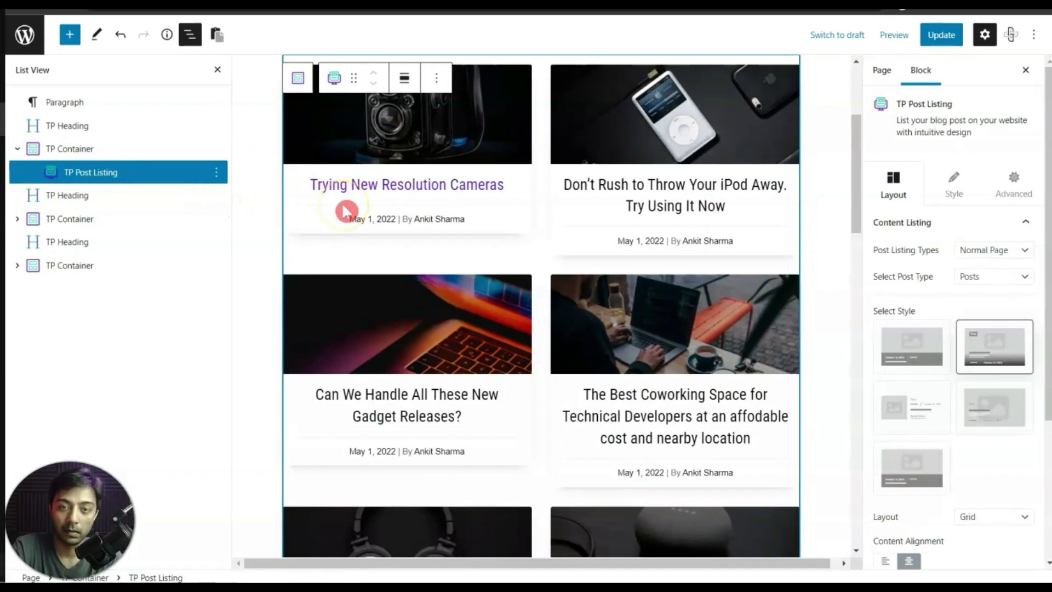
{"action": "left_click", "coordinate": [64, 155]}
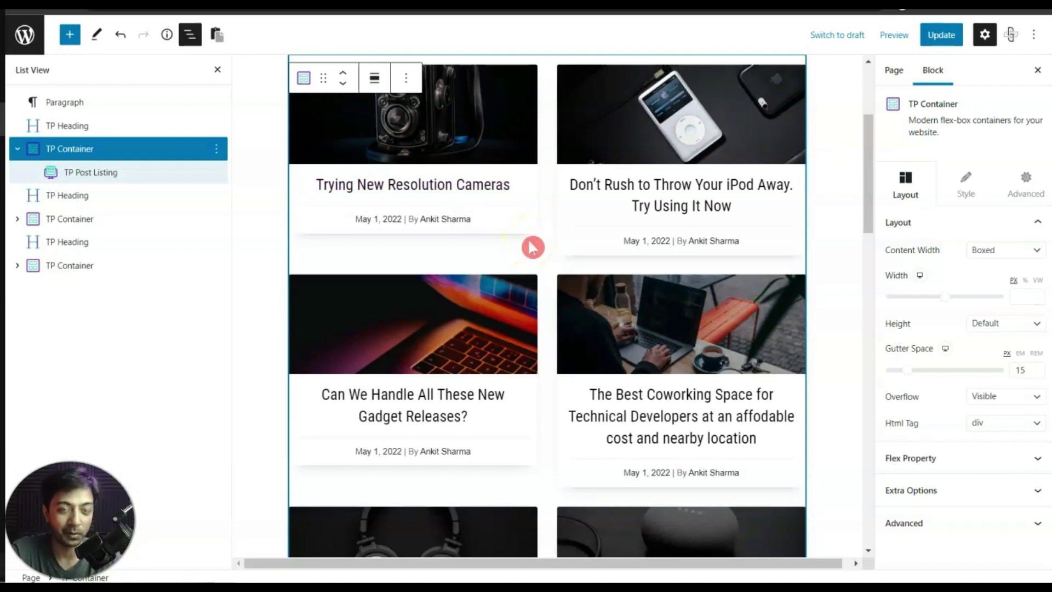
{"action": "right_click", "coordinate": [616, 181]}
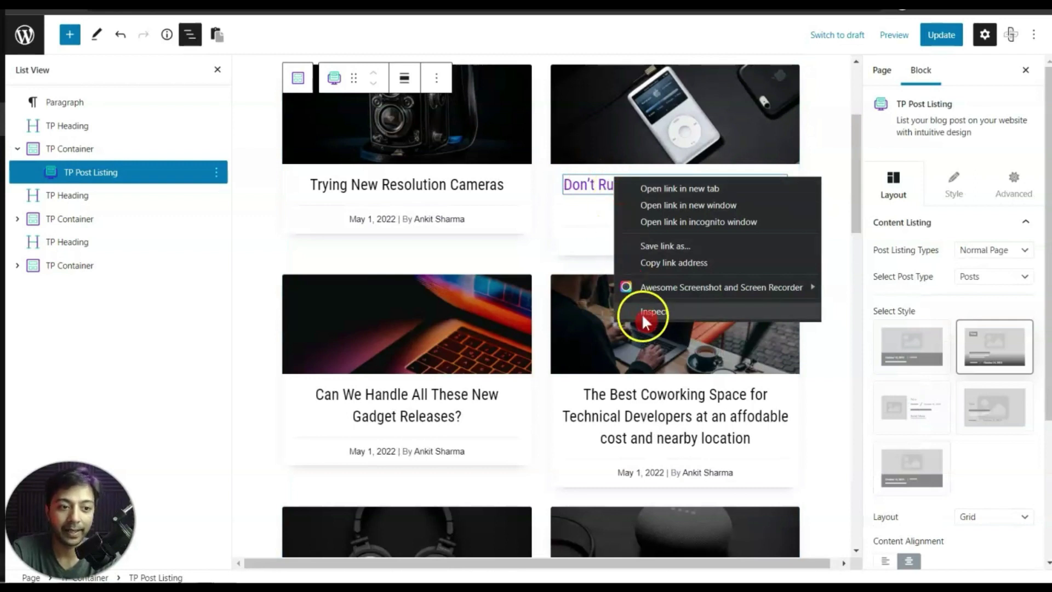
{"action": "left_click", "coordinate": [691, 310]}
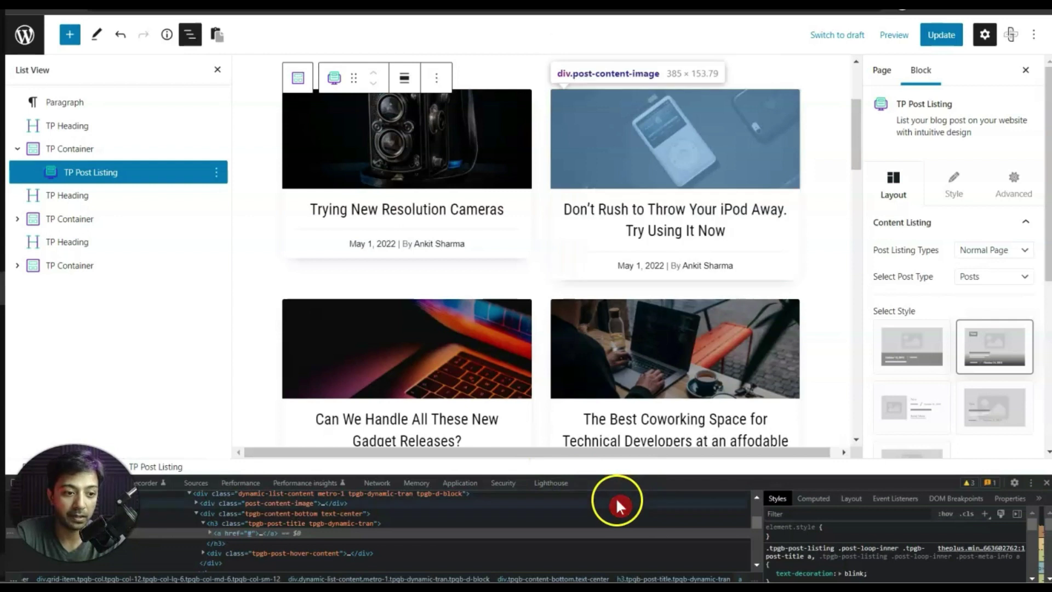
{"action": "left_click_drag", "start_coordinate": [617, 475], "coordinate": [607, 285]}
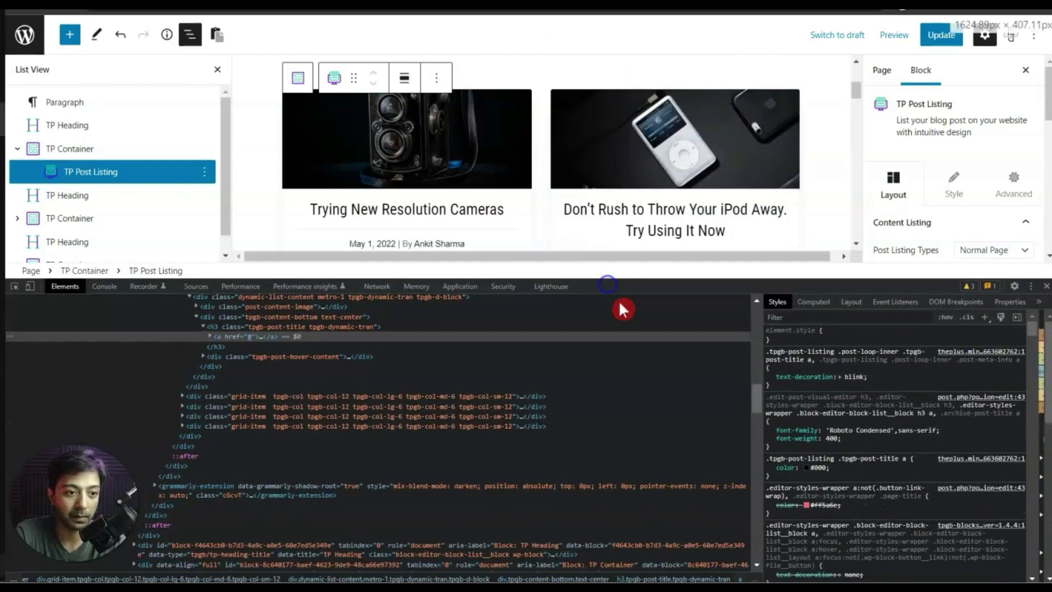
{"action": "scroll", "coordinate": [225, 405], "scroll_direction": "up", "scroll_amount": 3}
{"action": "left_click", "coordinate": [215, 396]}
{"action": "left_click", "coordinate": [223, 403]}
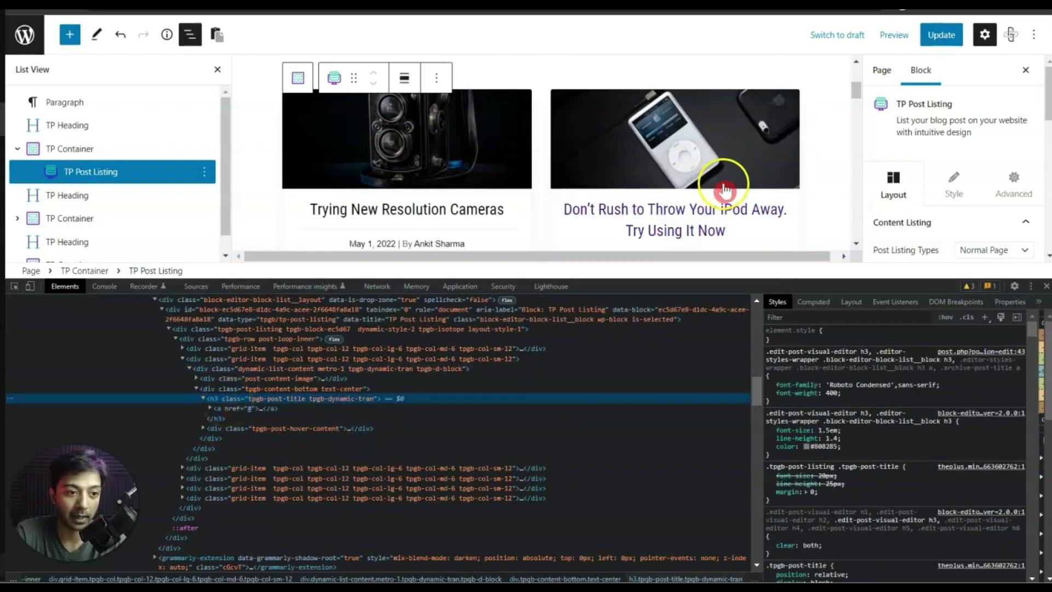
{"action": "left_click", "coordinate": [212, 388]}
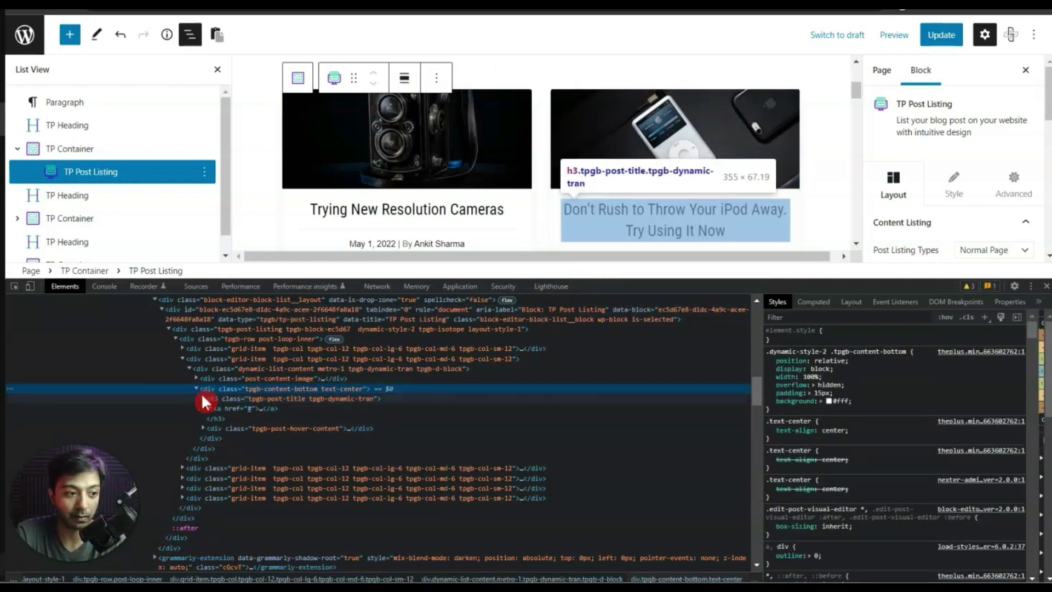
{"action": "key", "text": "Up"}
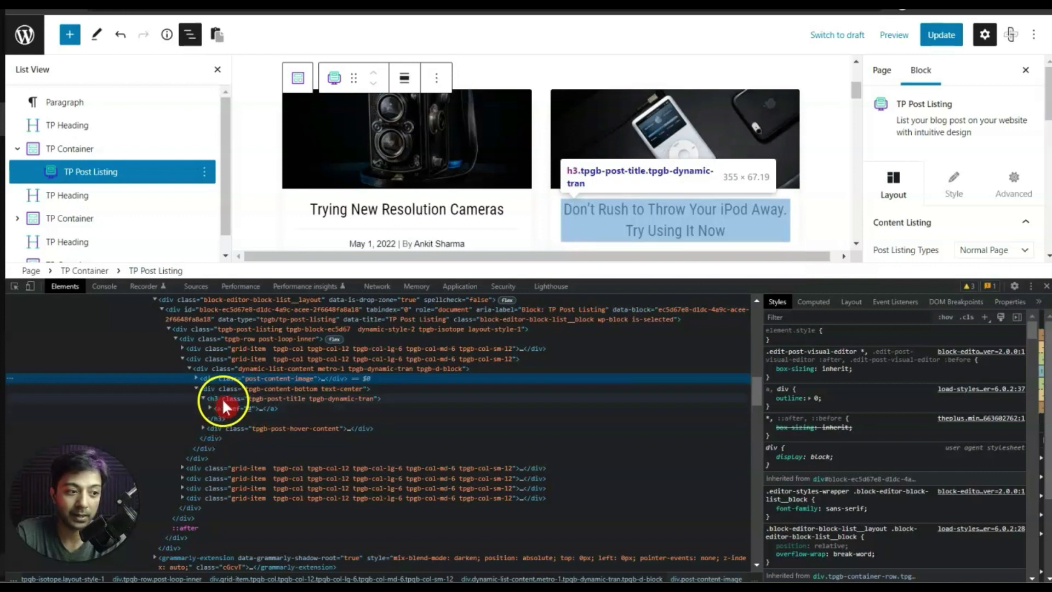
{"action": "left_click", "coordinate": [245, 388]}
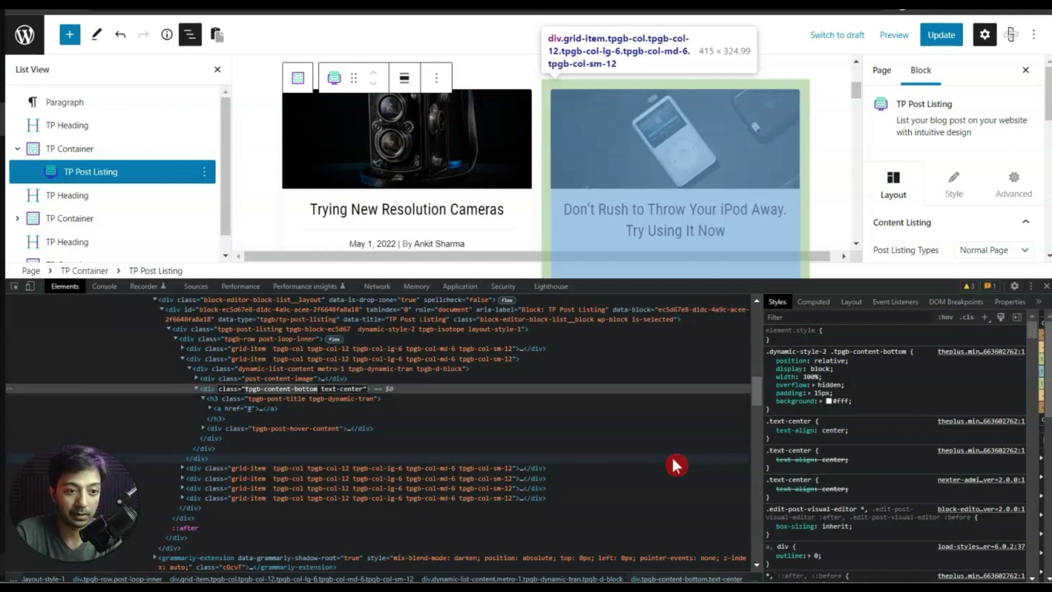
{"action": "left_click", "coordinate": [980, 317]}
{"action": "left_click", "coordinate": [1036, 290]}
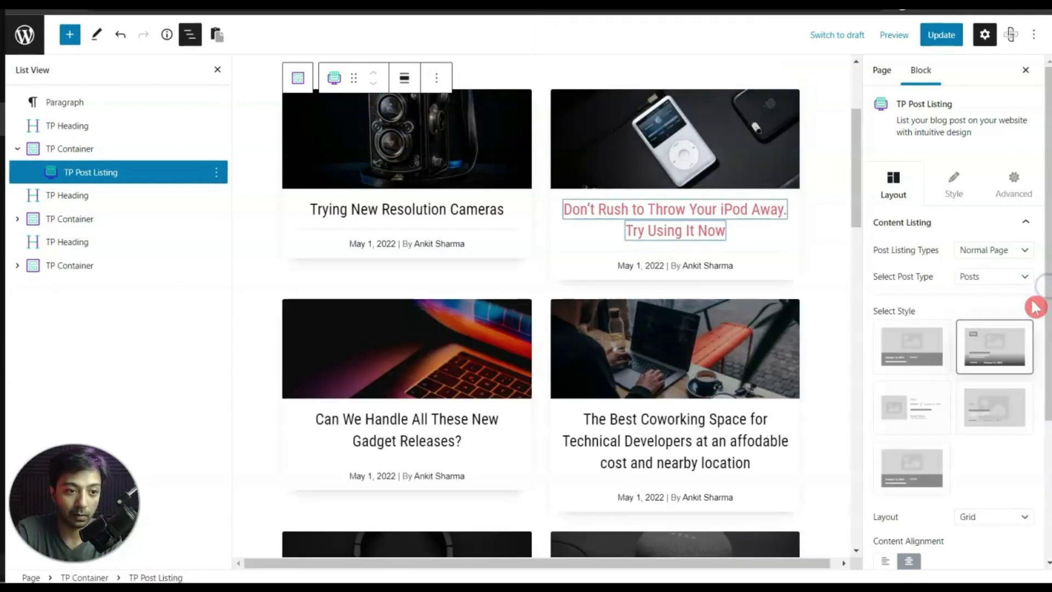
Enable Equal Height on the post listing's TP Container with class .tpgb-content-bottom and apply it
{"action": "left_click", "coordinate": [57, 153]}
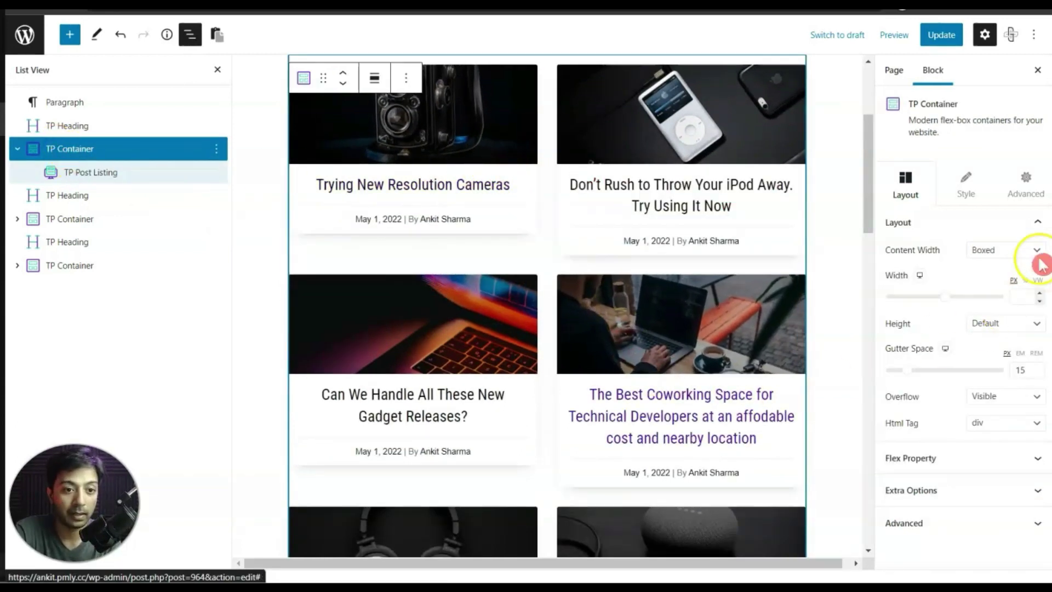
{"action": "left_click", "coordinate": [1029, 189]}
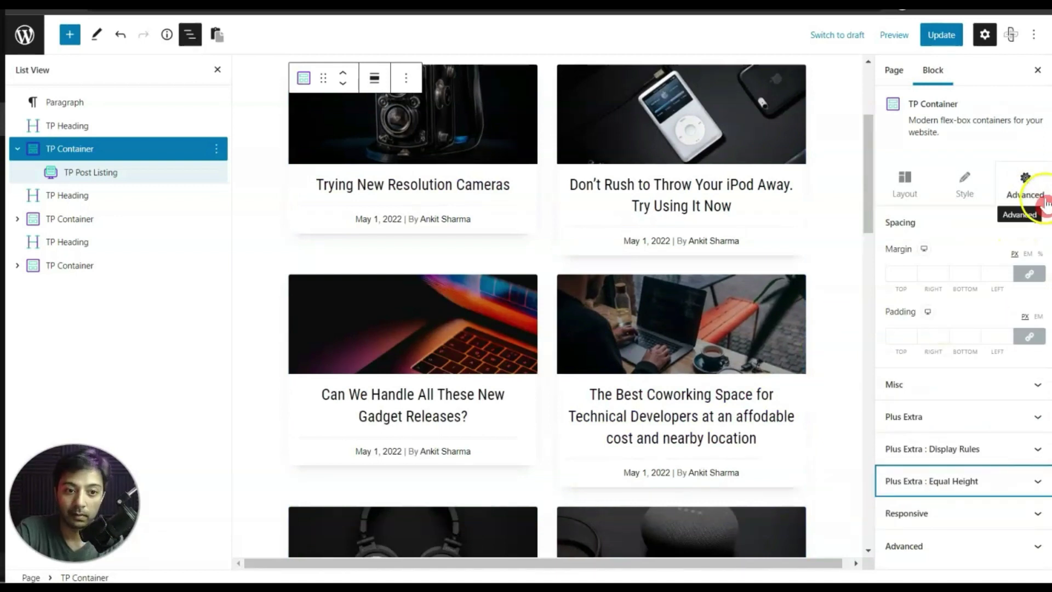
{"action": "left_click", "coordinate": [1043, 480]}
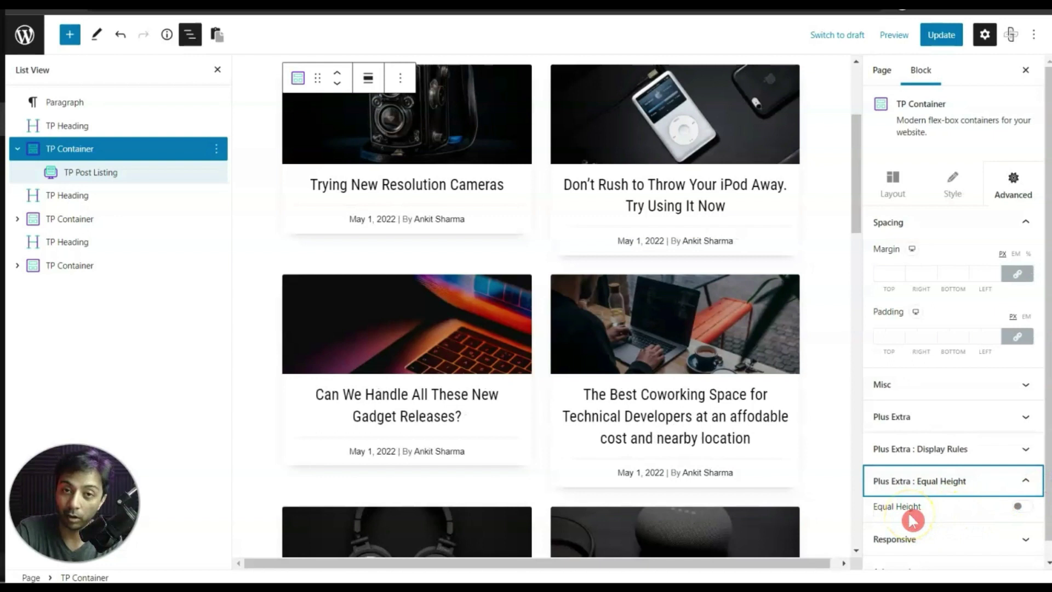
{"action": "left_click", "coordinate": [1027, 514]}
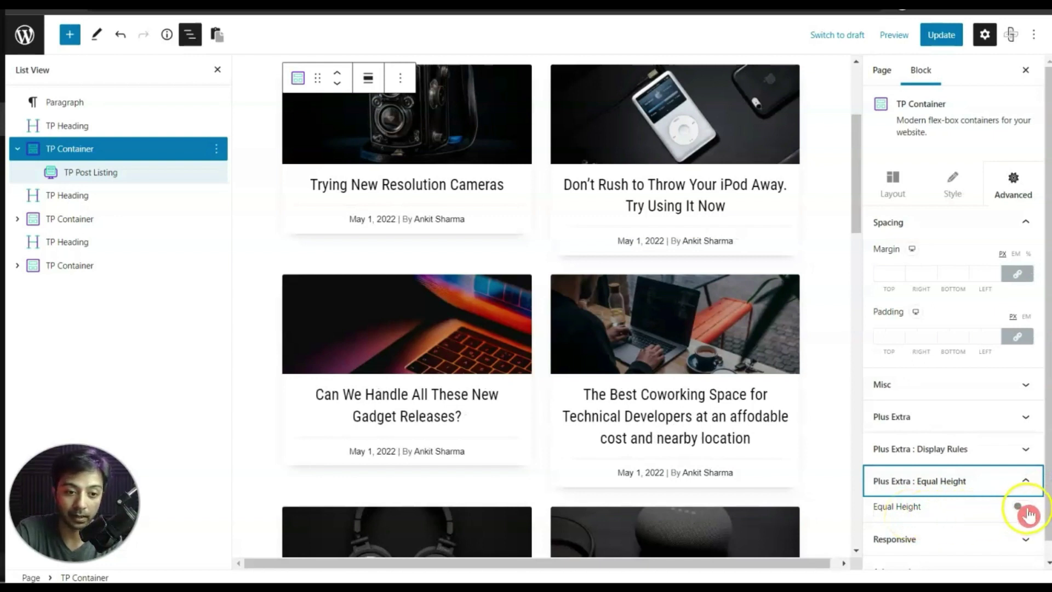
{"action": "scroll", "coordinate": [865, 501], "scroll_direction": "down", "scroll_amount": 2}
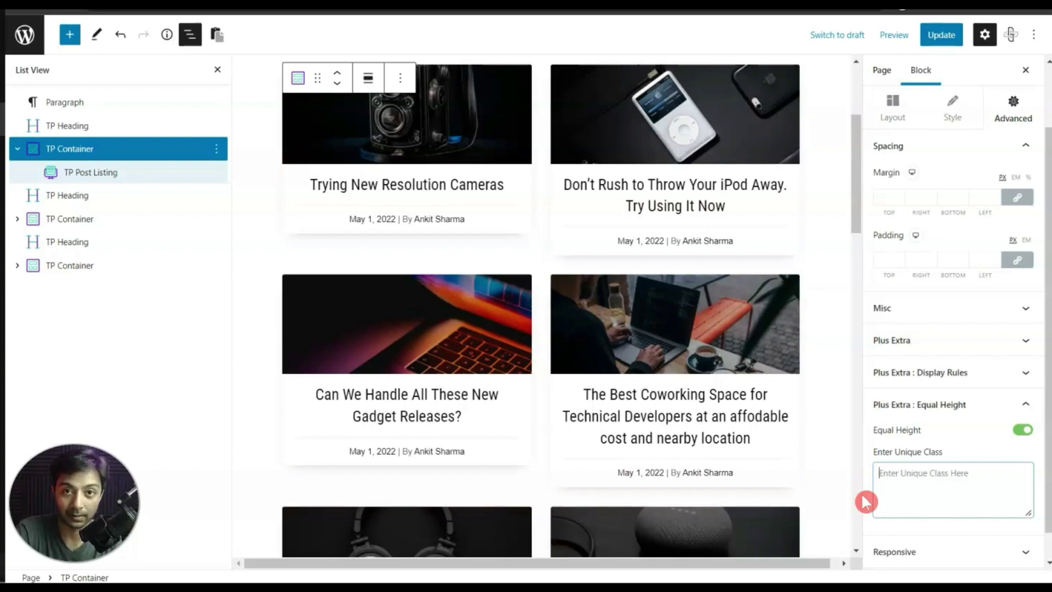
{"action": "type", "text": ".tpgb-content-bottom"}
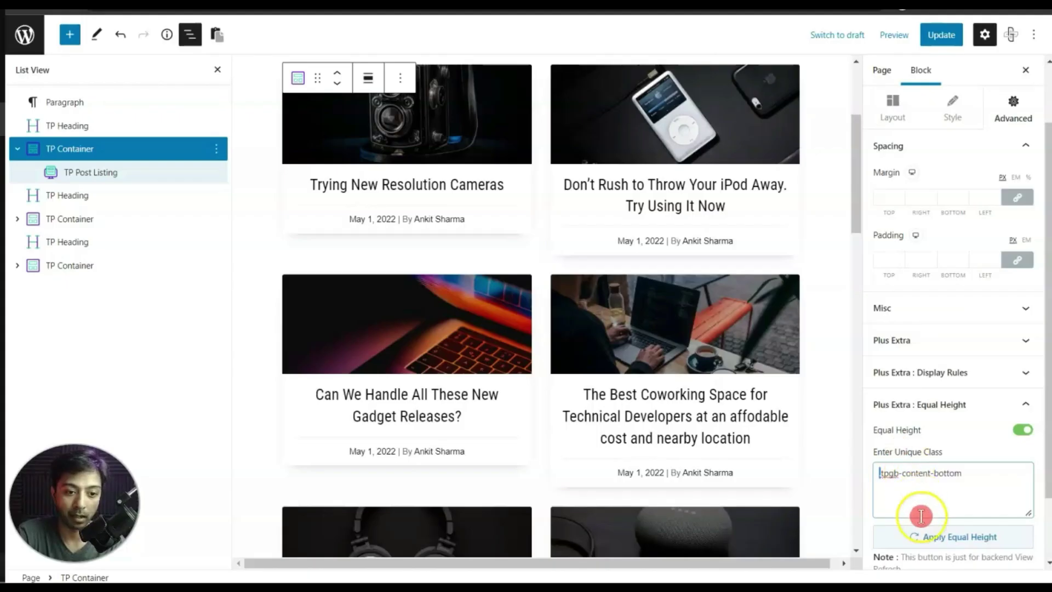
{"action": "left_click", "coordinate": [695, 470]}
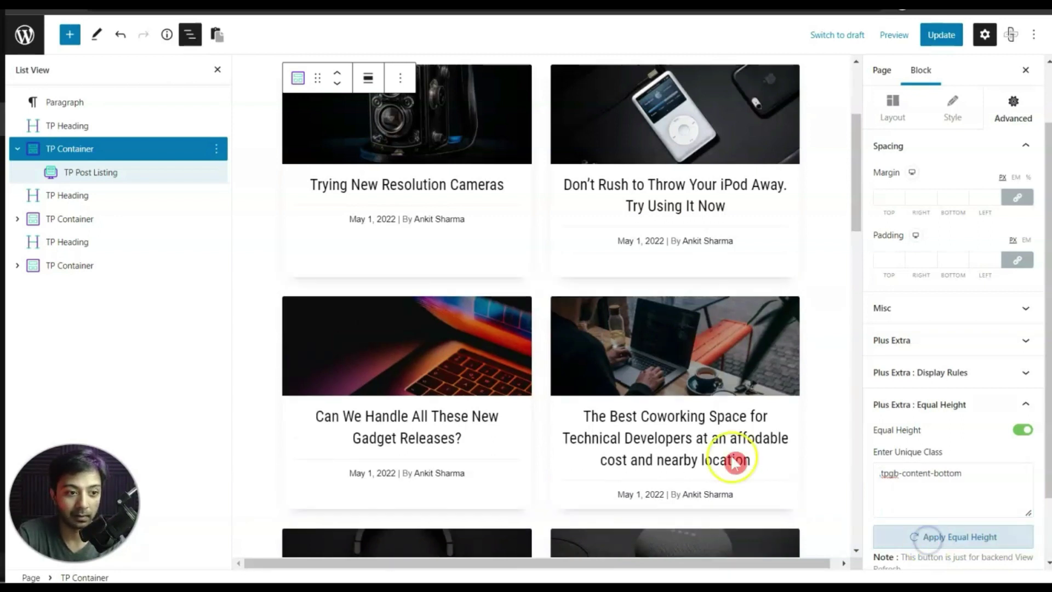
{"action": "left_click", "coordinate": [410, 242]}
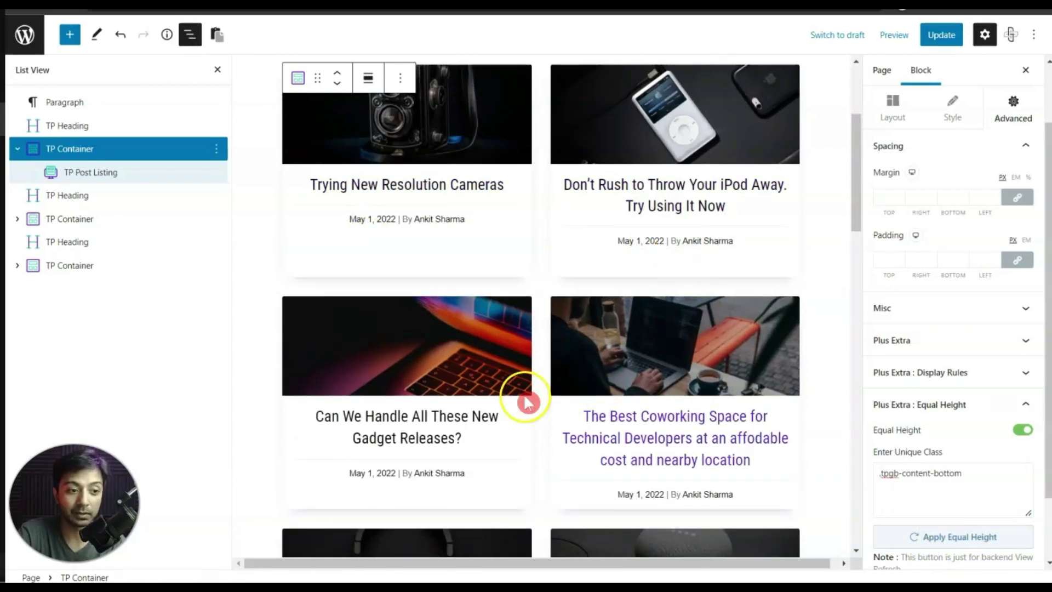
{"action": "scroll", "coordinate": [521, 409], "scroll_direction": "down", "scroll_amount": 3}
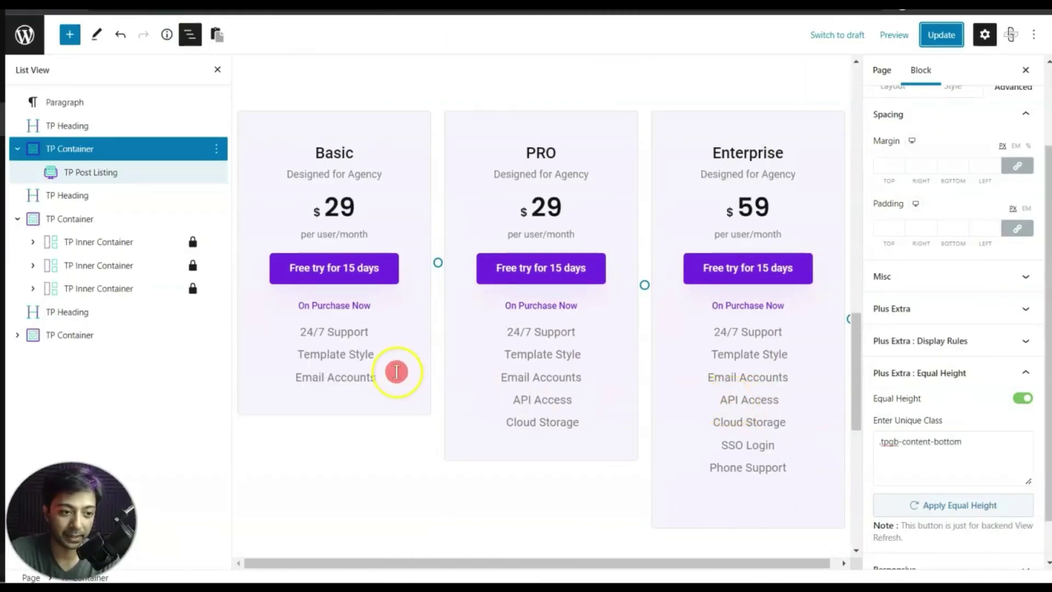
{"action": "left_click", "coordinate": [396, 372]}
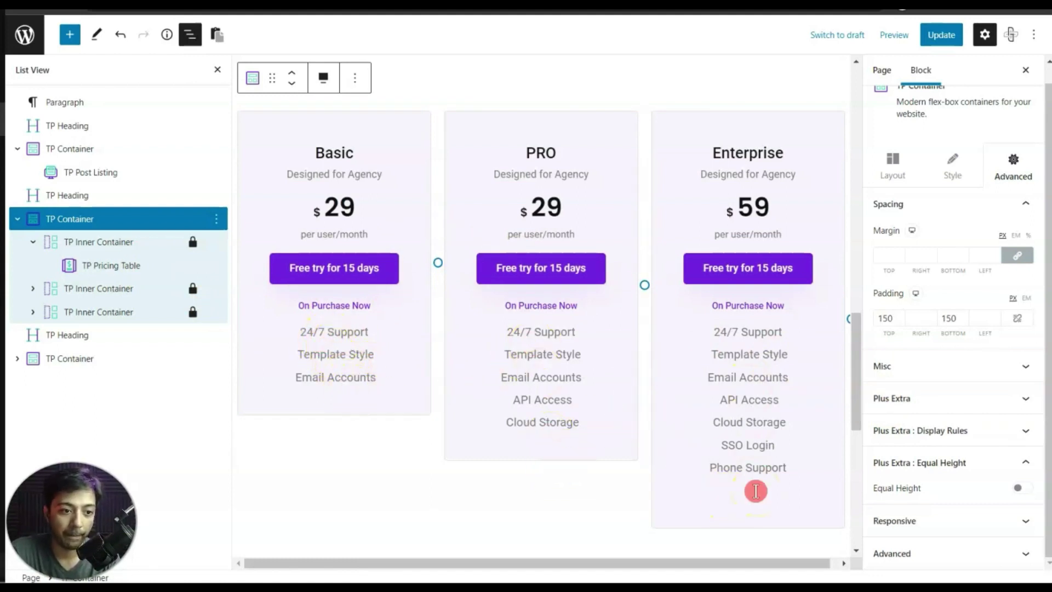
{"action": "right_click", "coordinate": [323, 367]}
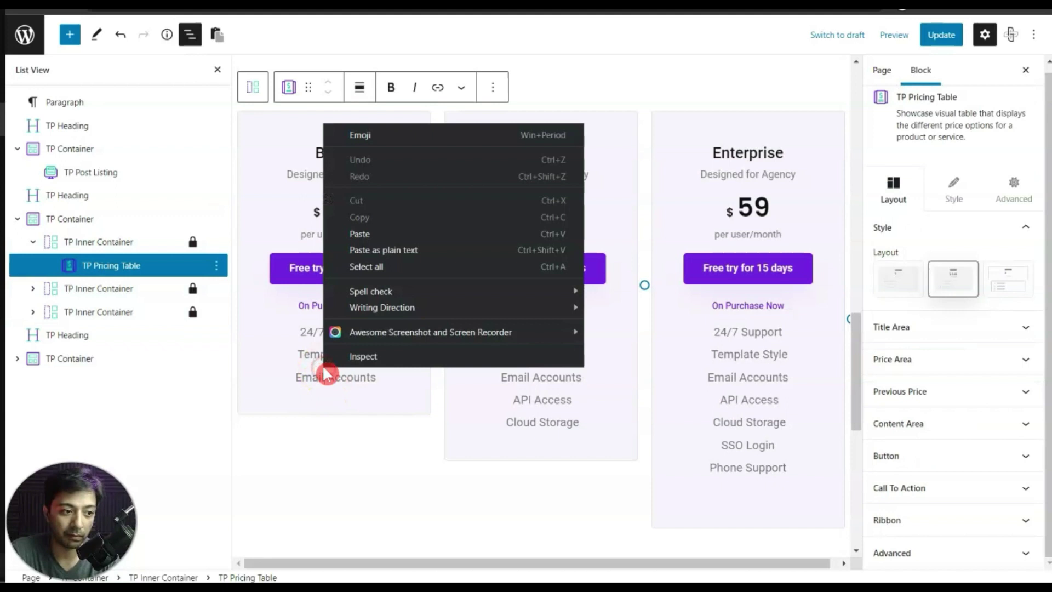
{"action": "left_click", "coordinate": [351, 354]}
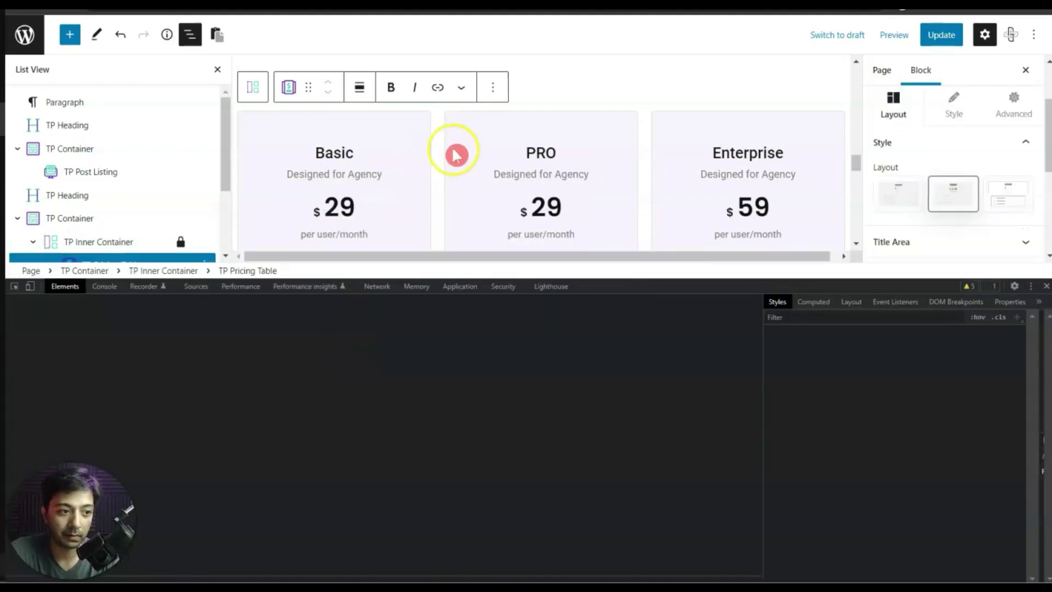
{"action": "left_click", "coordinate": [247, 420]}
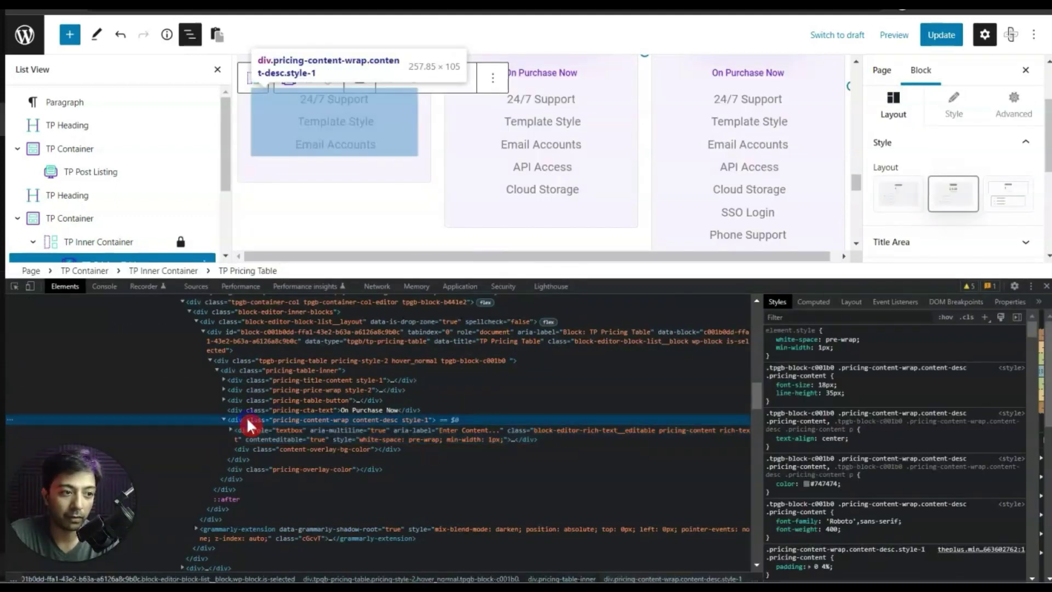
{"action": "scroll", "coordinate": [395, 214], "scroll_direction": "up", "scroll_amount": 3}
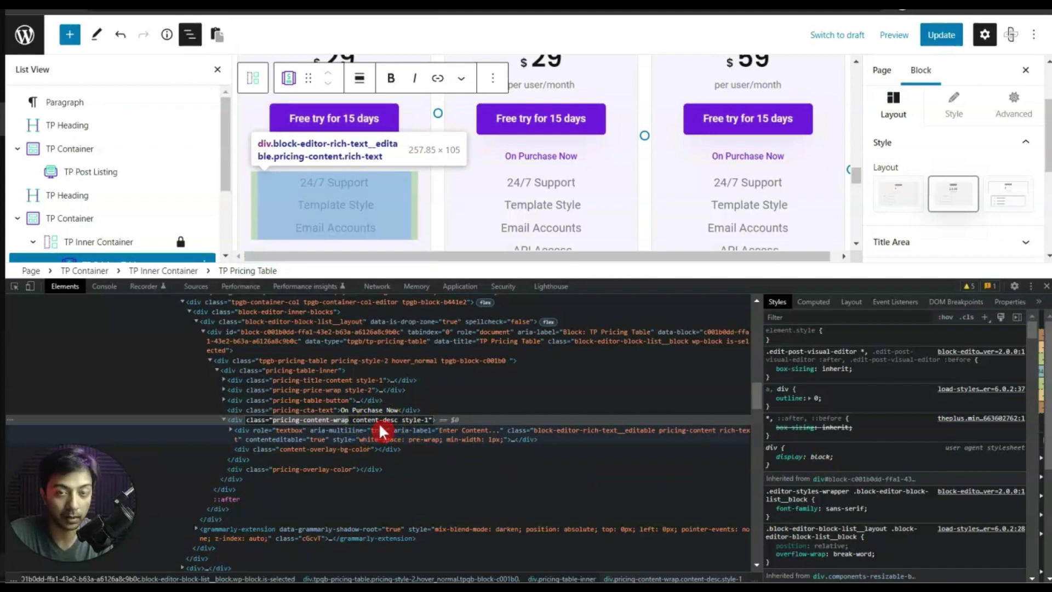
{"action": "left_click", "coordinate": [1046, 286]}
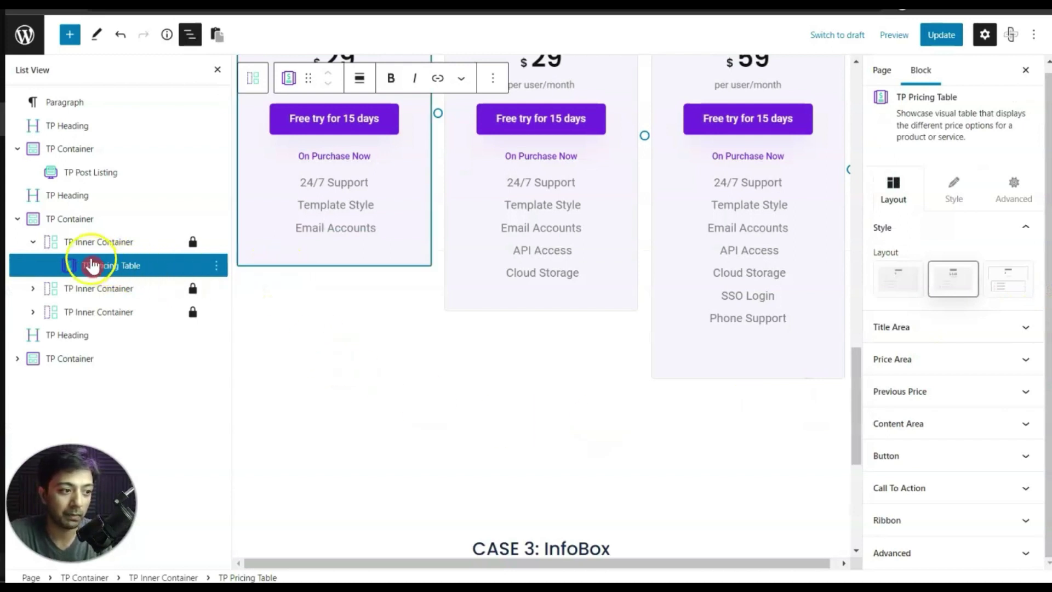
Enable Equal Height on the pricing table's TP Container using .pricing-content-wrap and apply it
{"action": "left_click", "coordinate": [75, 222]}
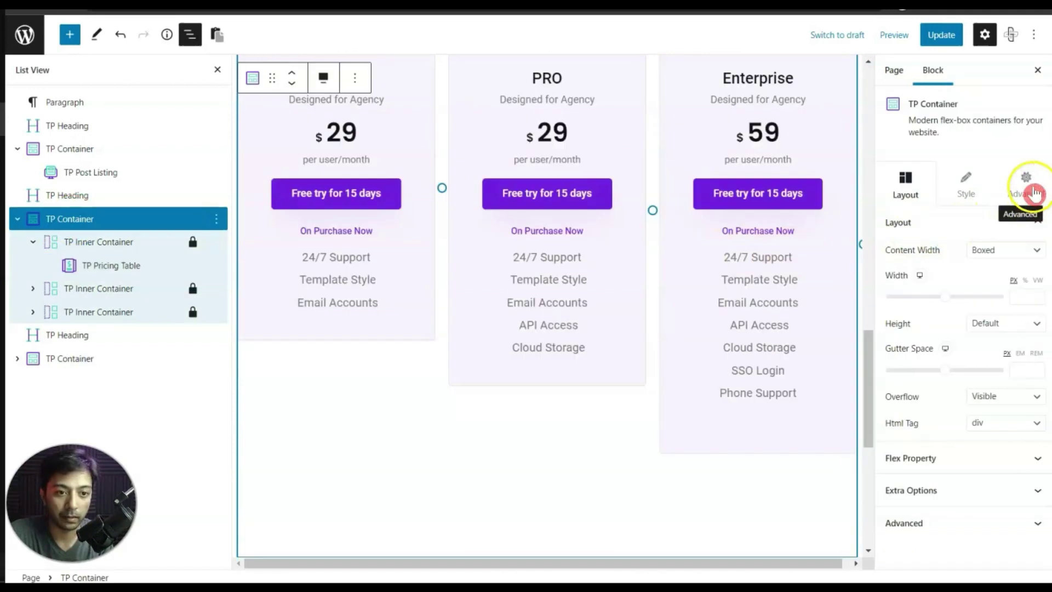
{"action": "left_click", "coordinate": [1024, 186]}
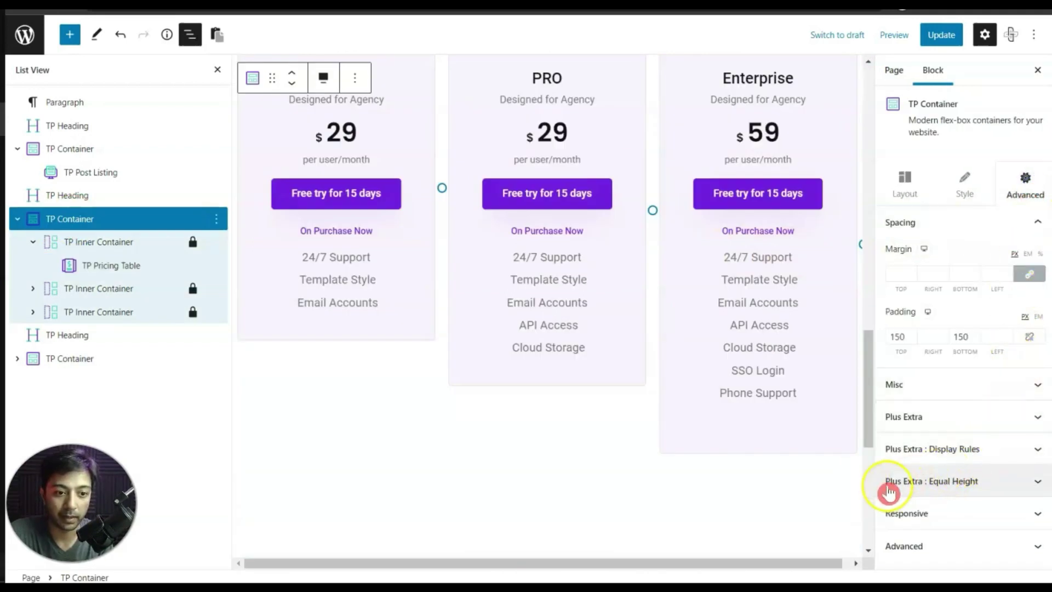
{"action": "left_click", "coordinate": [1032, 485]}
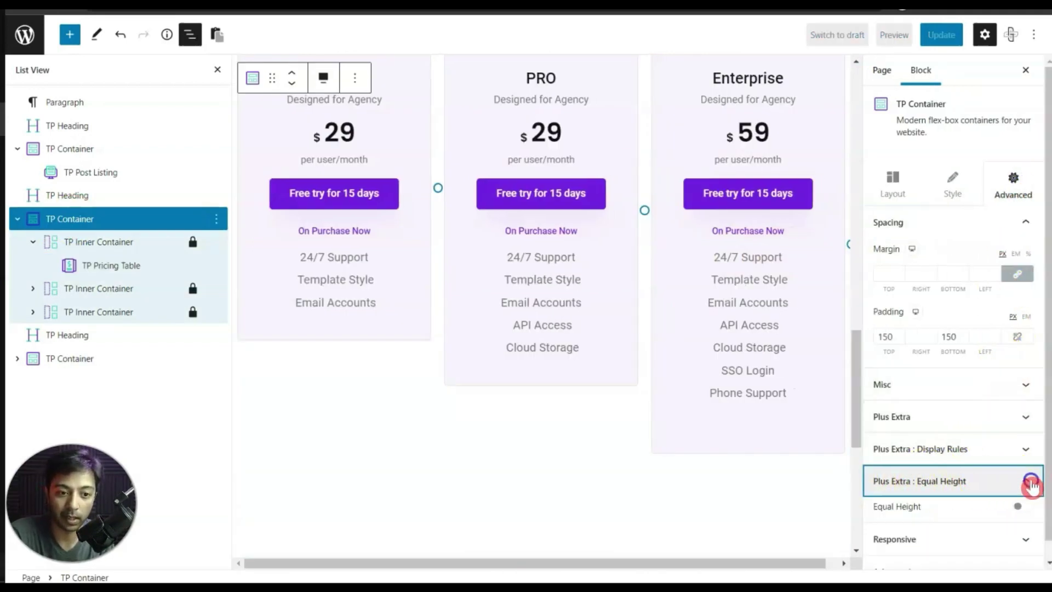
{"action": "left_click", "coordinate": [1020, 507]}
{"action": "scroll", "coordinate": [1008, 501], "scroll_direction": "down", "scroll_amount": 1}
{"action": "scroll", "coordinate": [1008, 500], "scroll_direction": "down", "scroll_amount": 1}
{"action": "left_click", "coordinate": [976, 461]}
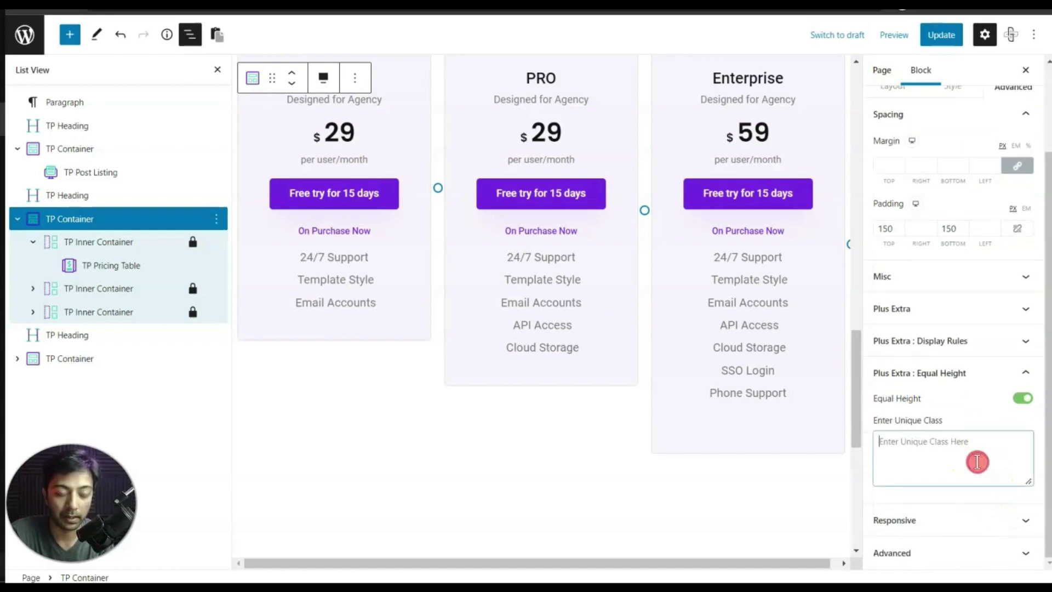
{"action": "type", "text": ".pricing-content-wrap"}
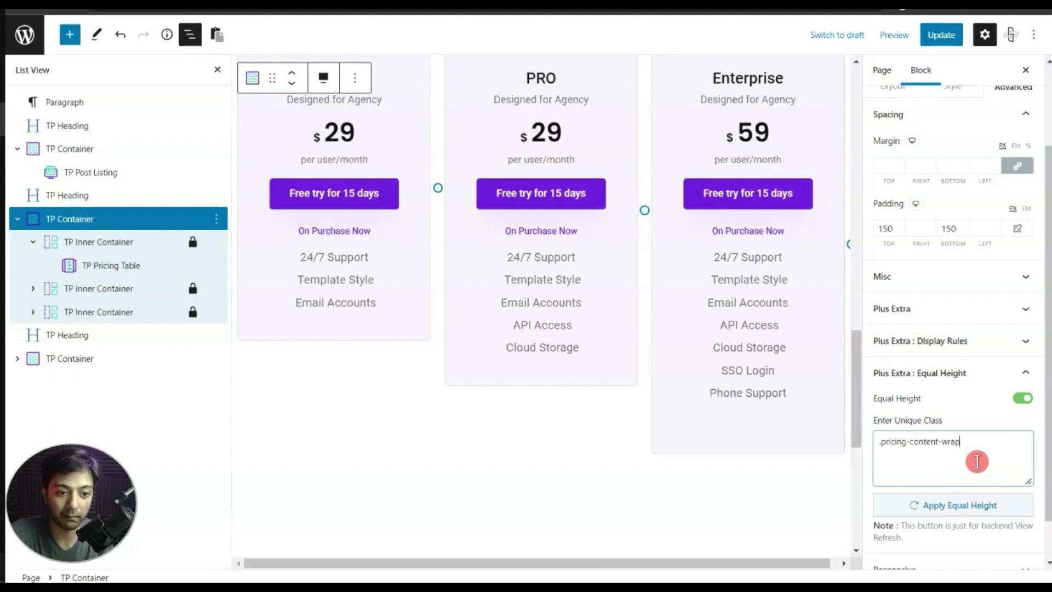
{"action": "left_click", "coordinate": [953, 505]}
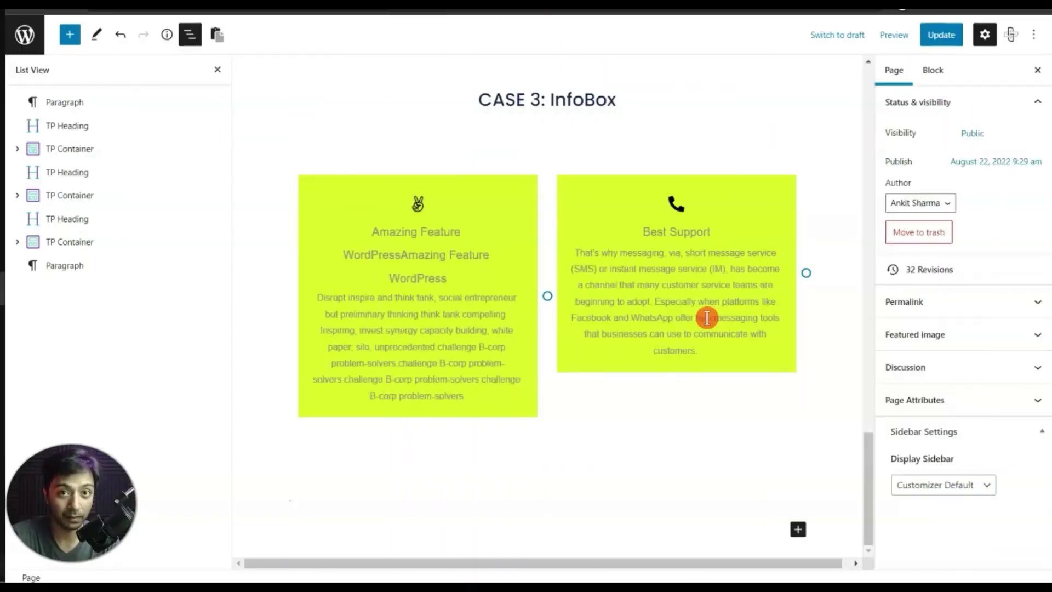
Select the InfoBox section's TP Container and open the front-end page with View
{"action": "left_click", "coordinate": [459, 310]}
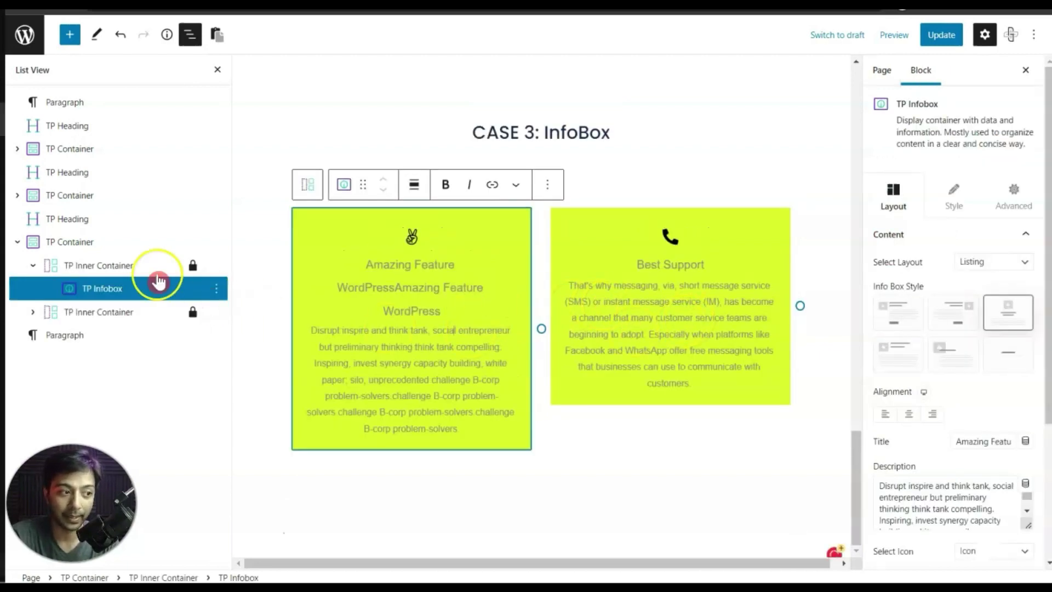
{"action": "left_click", "coordinate": [87, 242]}
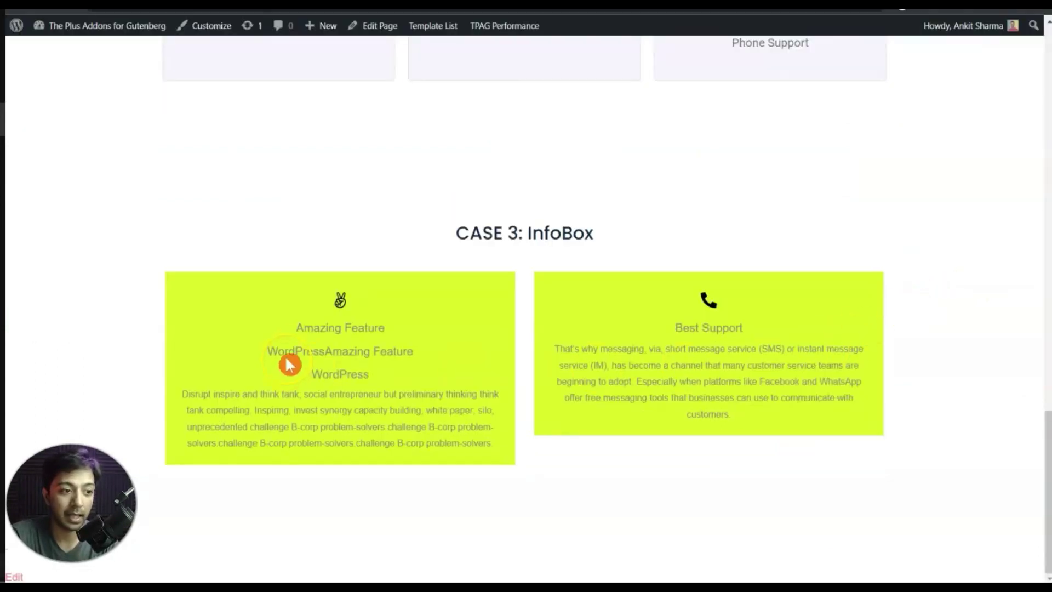
{"action": "left_click", "coordinate": [320, 344]}
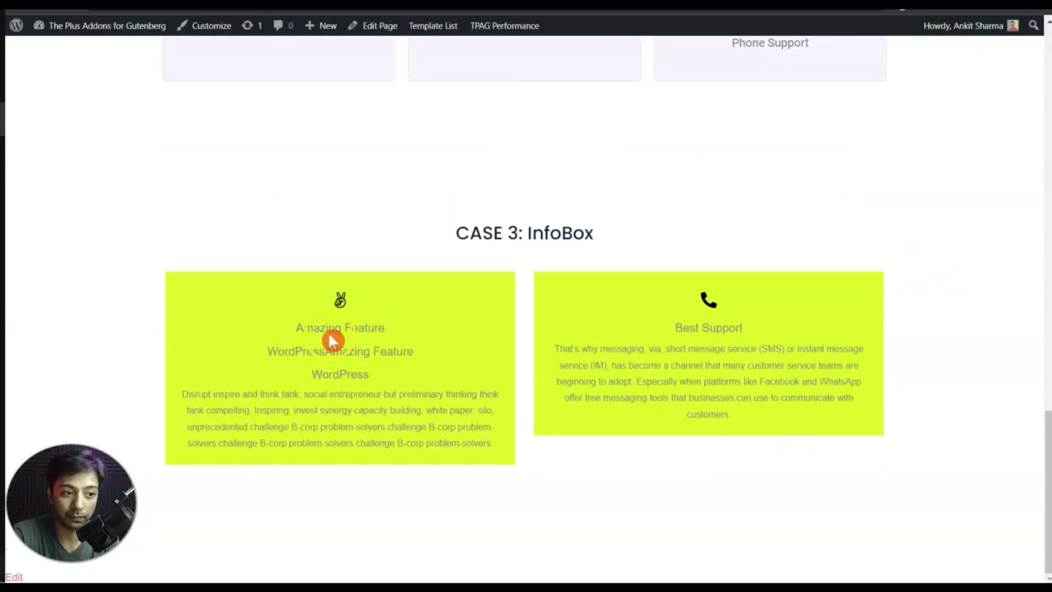
Inspect the live InfoBox in DevTools, expanding its service-title and service-desc elements
{"action": "left_click", "coordinate": [363, 375]}
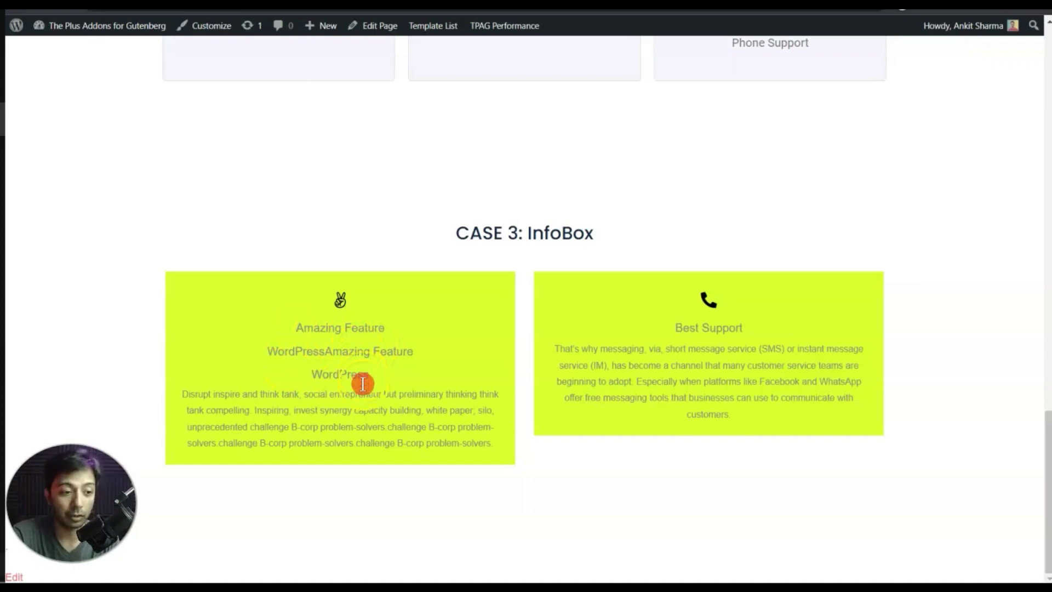
{"action": "left_click", "coordinate": [198, 396]}
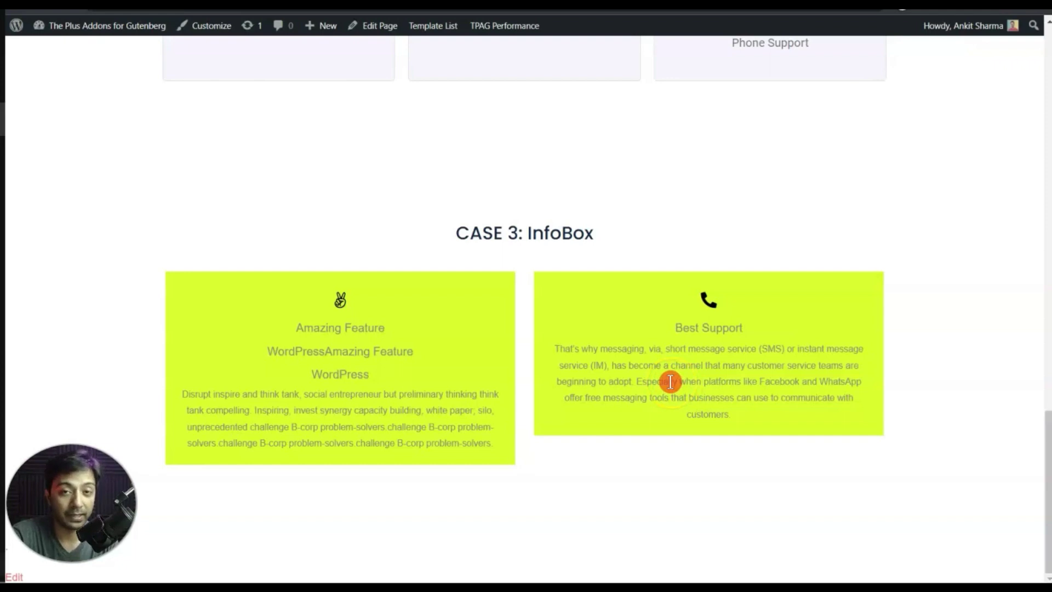
{"action": "right_click", "coordinate": [372, 355]}
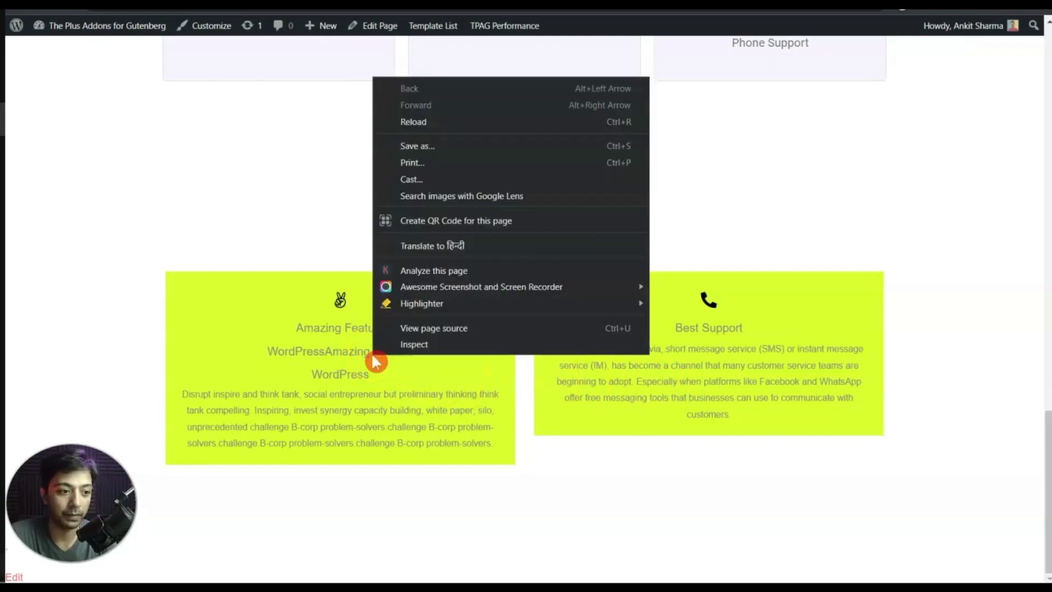
{"action": "left_click", "coordinate": [403, 346]}
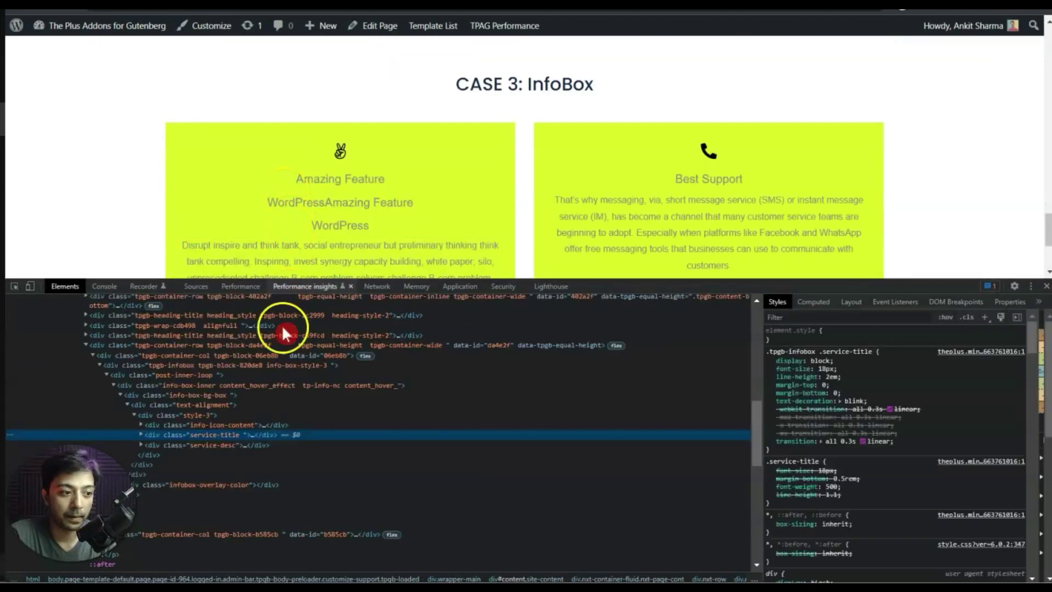
{"action": "double_click", "coordinate": [215, 433]}
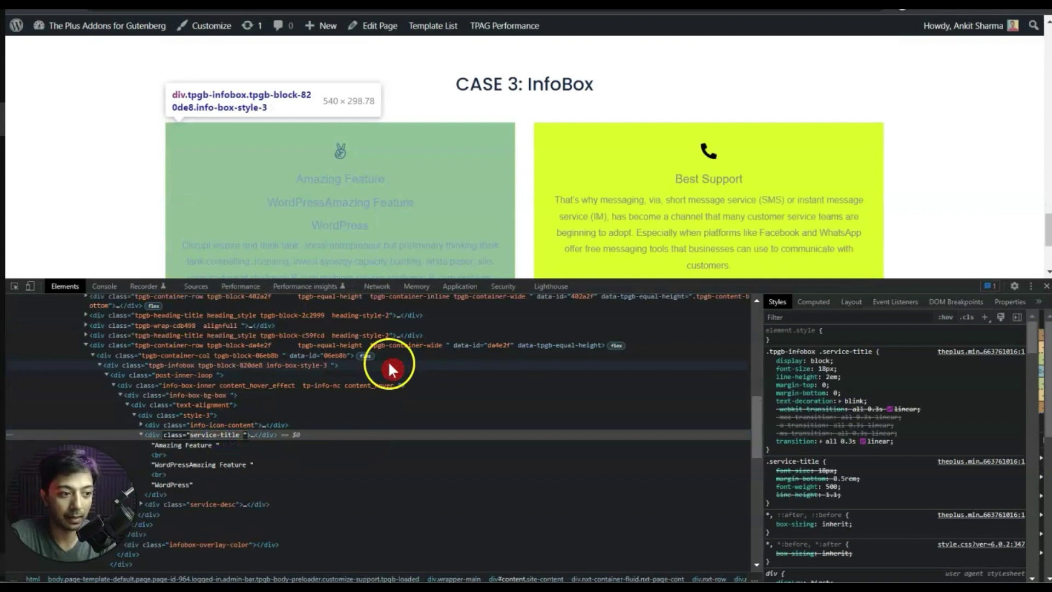
{"action": "scroll", "coordinate": [356, 362], "scroll_direction": "down", "scroll_amount": 3}
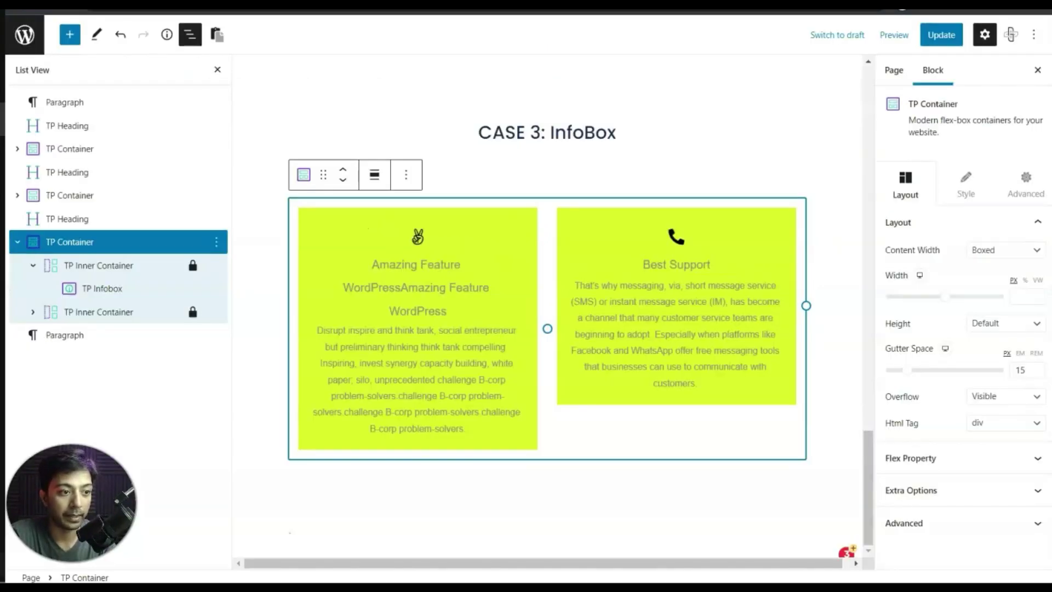
Enable Equal Height on the CASE 3 TP Container keyed to .service-title and apply it
{"action": "left_click", "coordinate": [72, 242]}
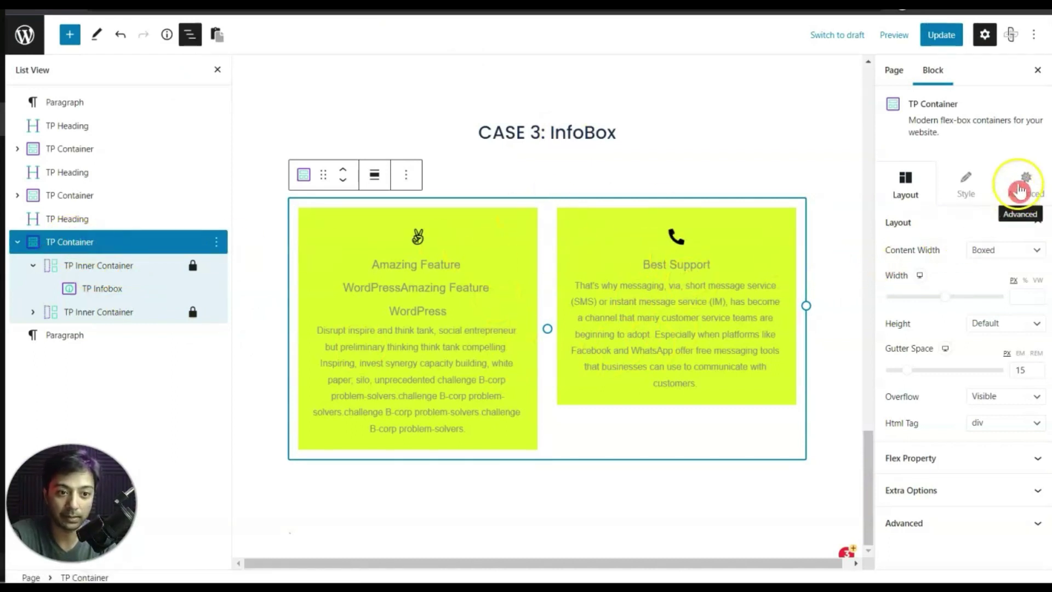
{"action": "left_click", "coordinate": [1019, 191]}
{"action": "left_click", "coordinate": [892, 494]}
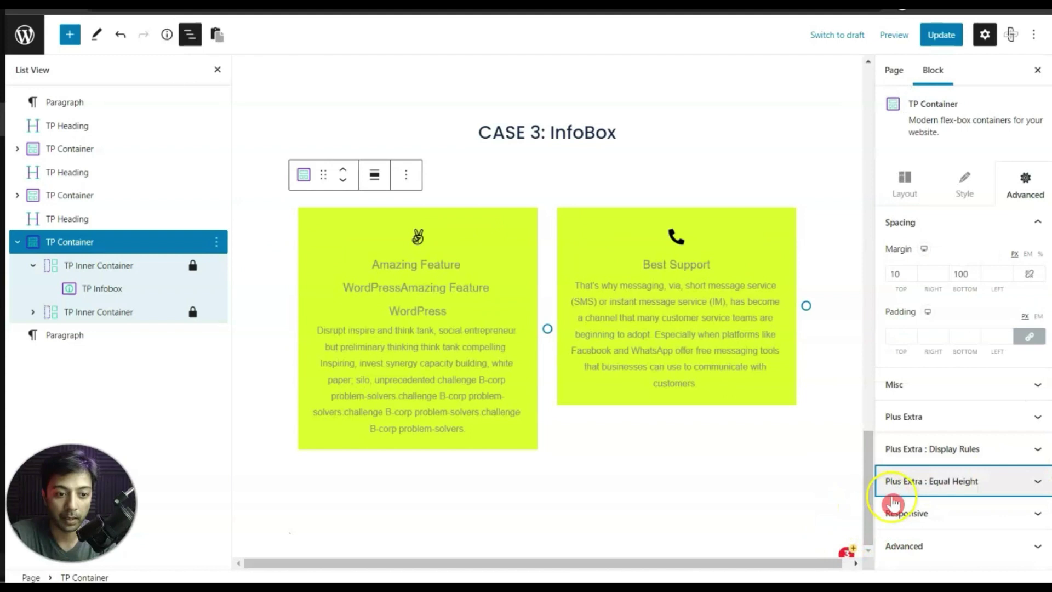
{"action": "left_click", "coordinate": [1003, 483]}
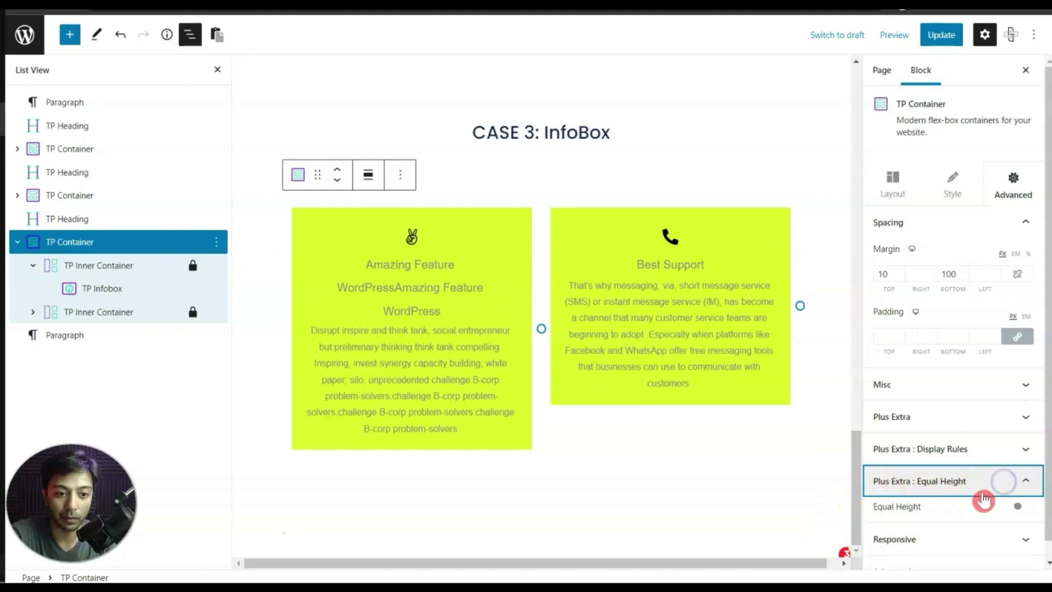
{"action": "left_click", "coordinate": [1017, 506]}
{"action": "scroll", "coordinate": [986, 471], "scroll_direction": "down", "scroll_amount": 2}
{"action": "left_click", "coordinate": [952, 447]}
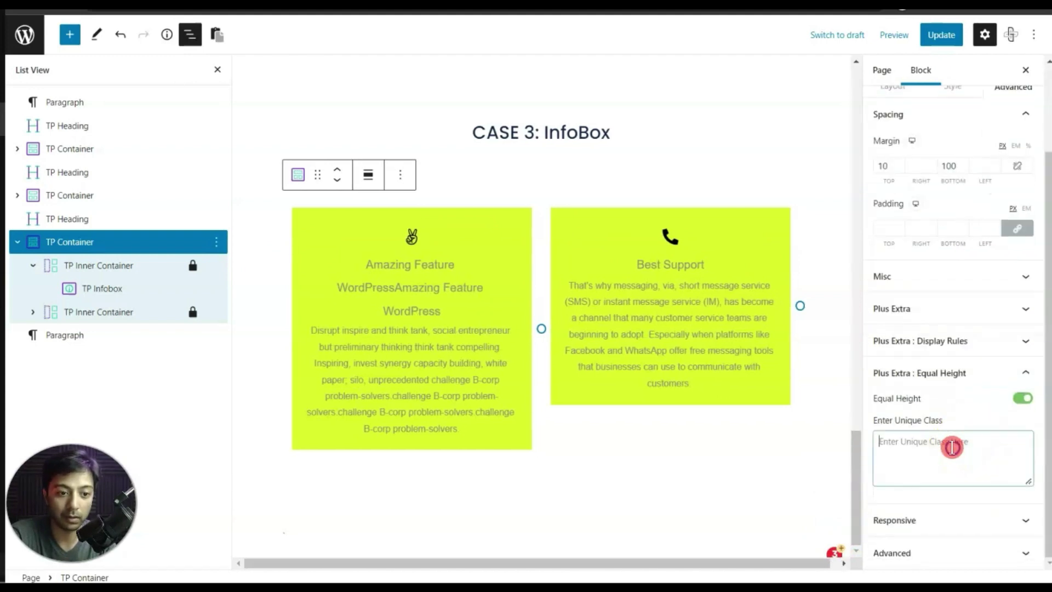
{"action": "type", "text": ".service-title"}
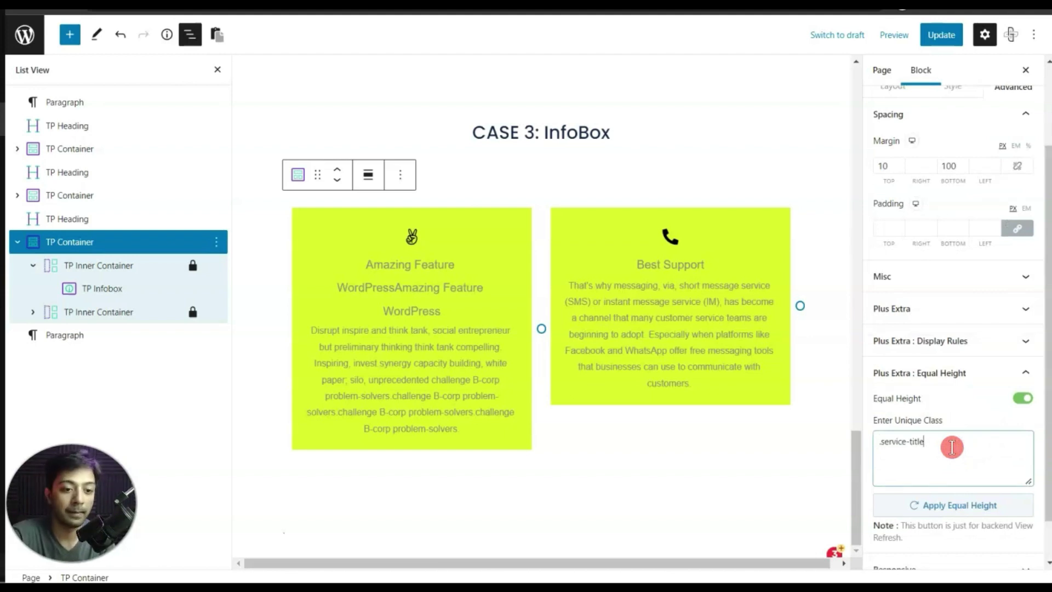
{"action": "left_click", "coordinate": [912, 507]}
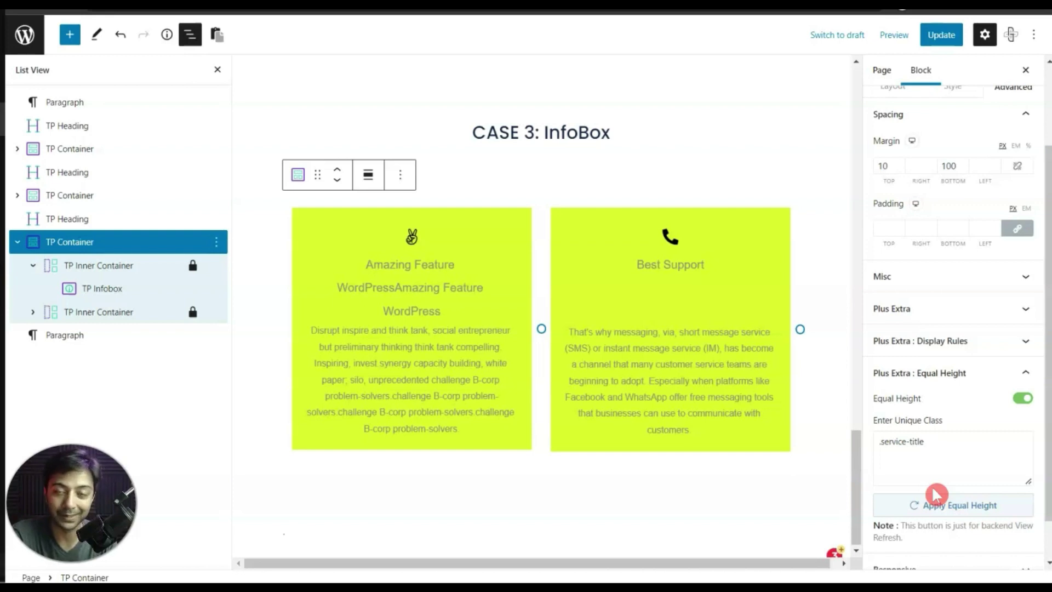
{"action": "left_click", "coordinate": [786, 442]}
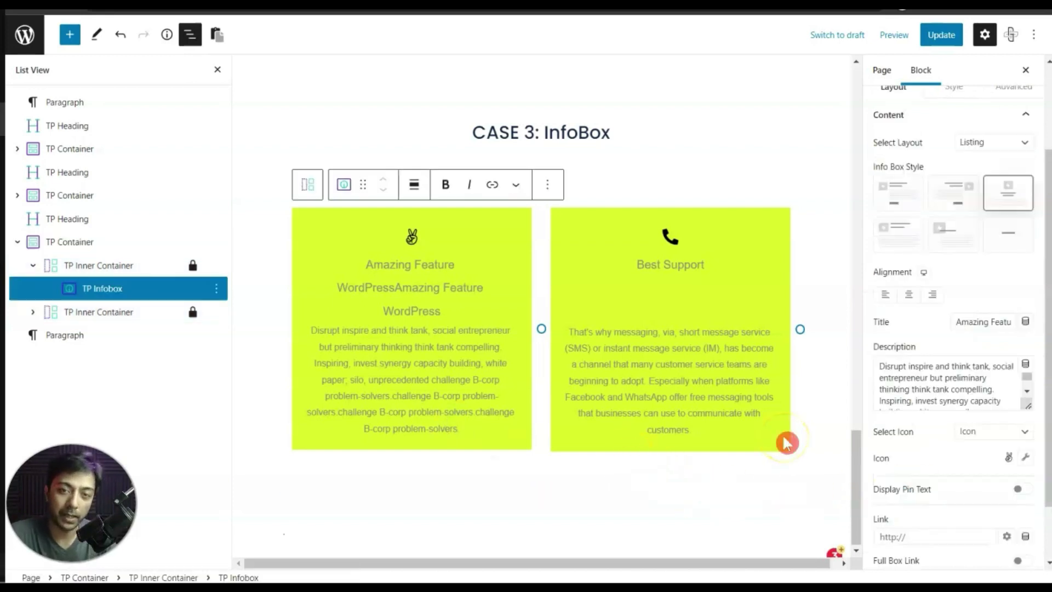
Delete the left InfoBox description's text after "unprecedented"
{"action": "key", "text": "shift+Up"}
{"action": "key", "text": "shift+Up"}
{"action": "key", "text": "shift+Up"}
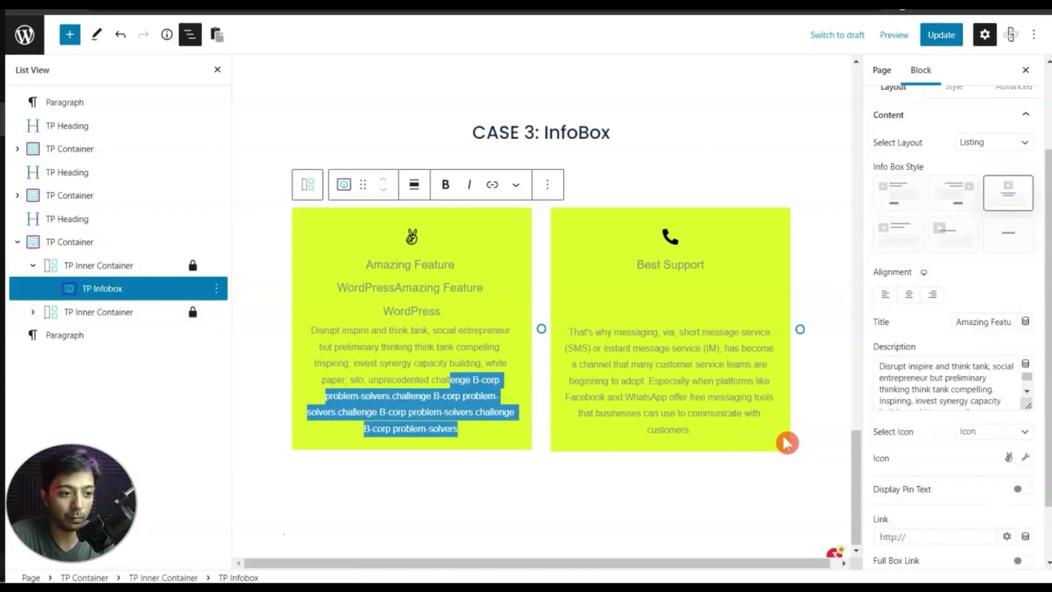
{"action": "key", "text": "shift+Left"}
{"action": "key", "text": "shift+Left"}
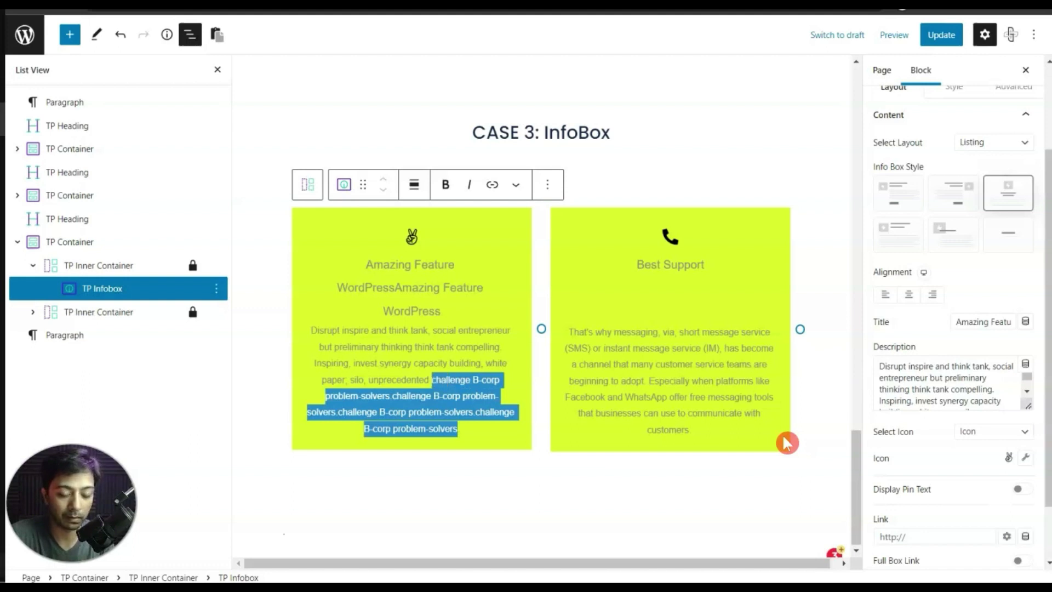
{"action": "key", "text": "BackSpace"}
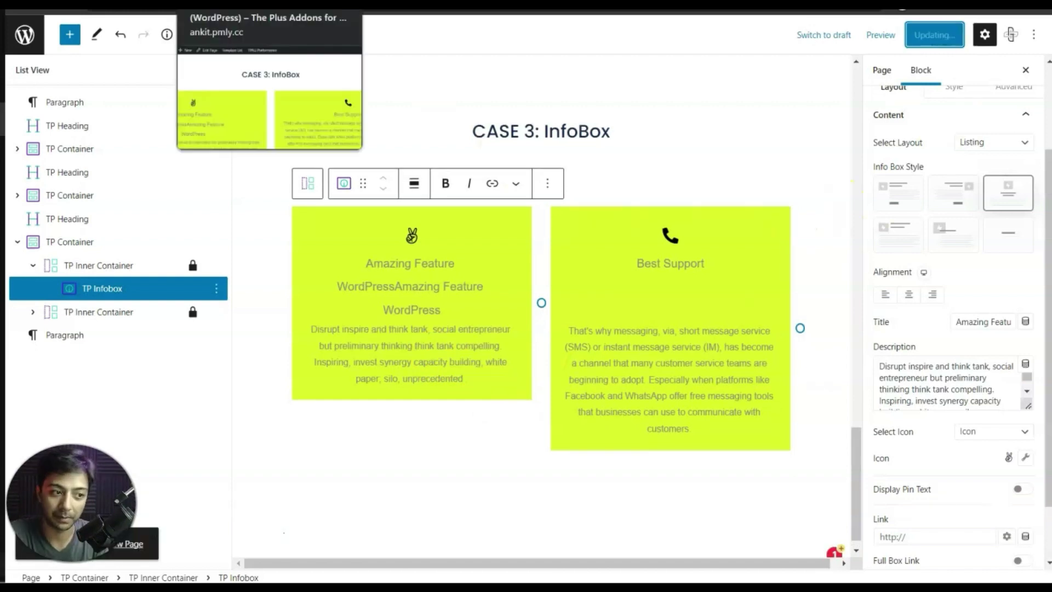
On the live page, inspect the left InfoBox description to locate its div.service-desc element
{"action": "left_click", "coordinate": [219, 5]}
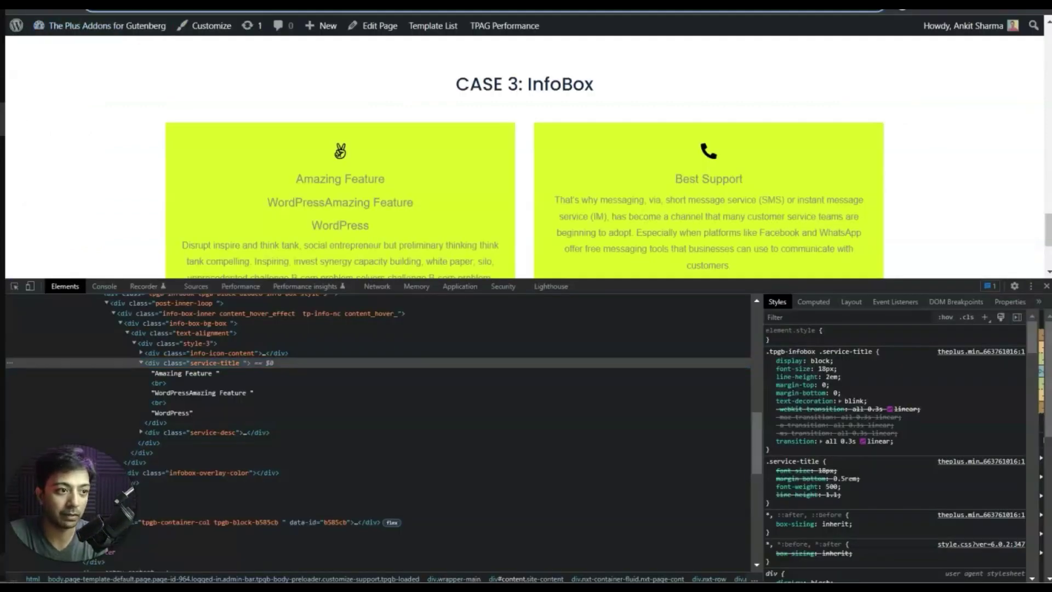
{"action": "key", "text": "F12"}
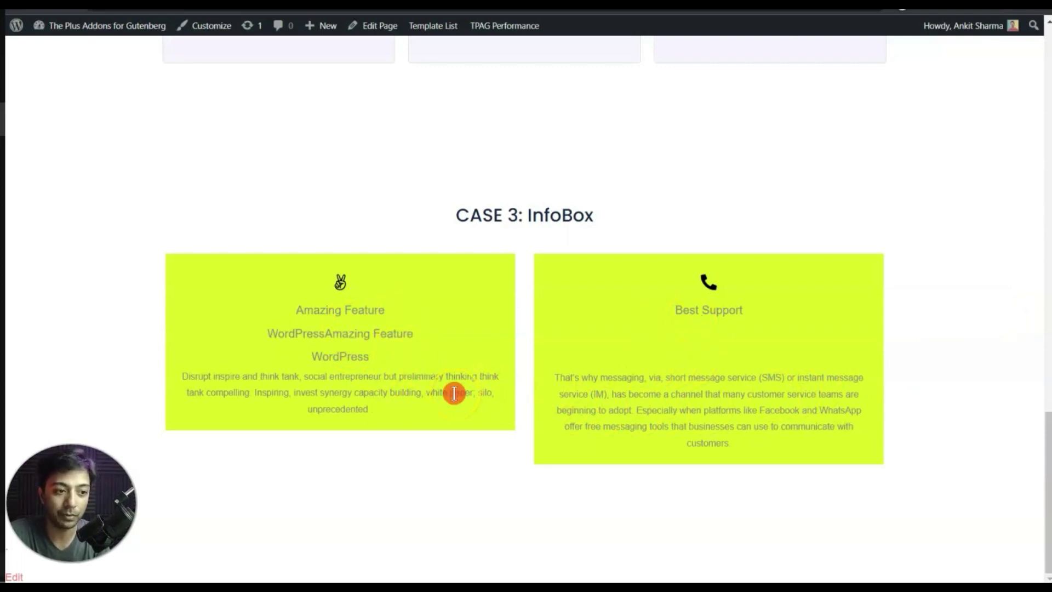
{"action": "right_click", "coordinate": [411, 392]}
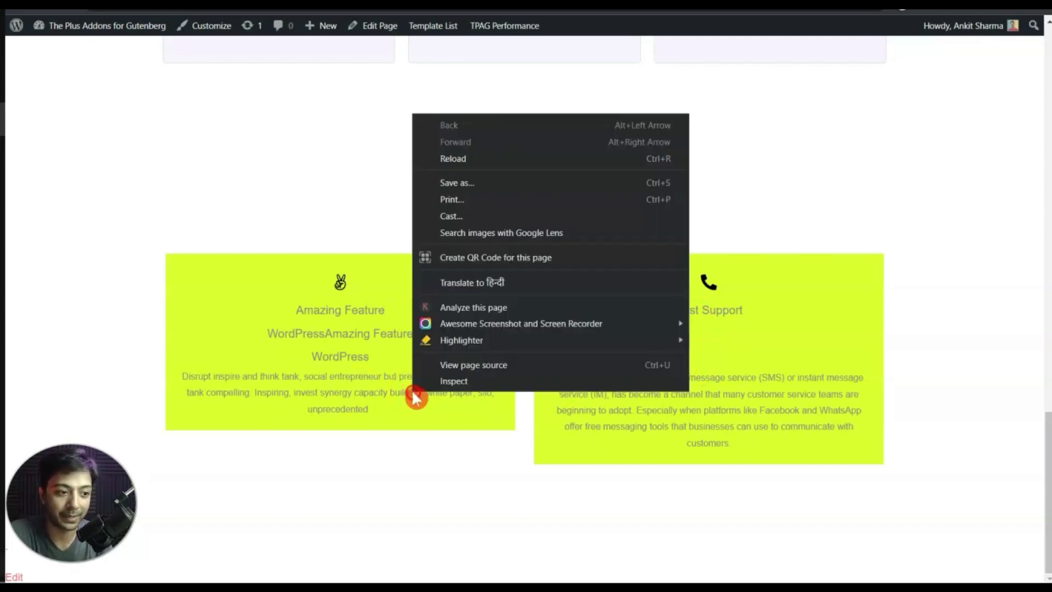
{"action": "left_click", "coordinate": [444, 381]}
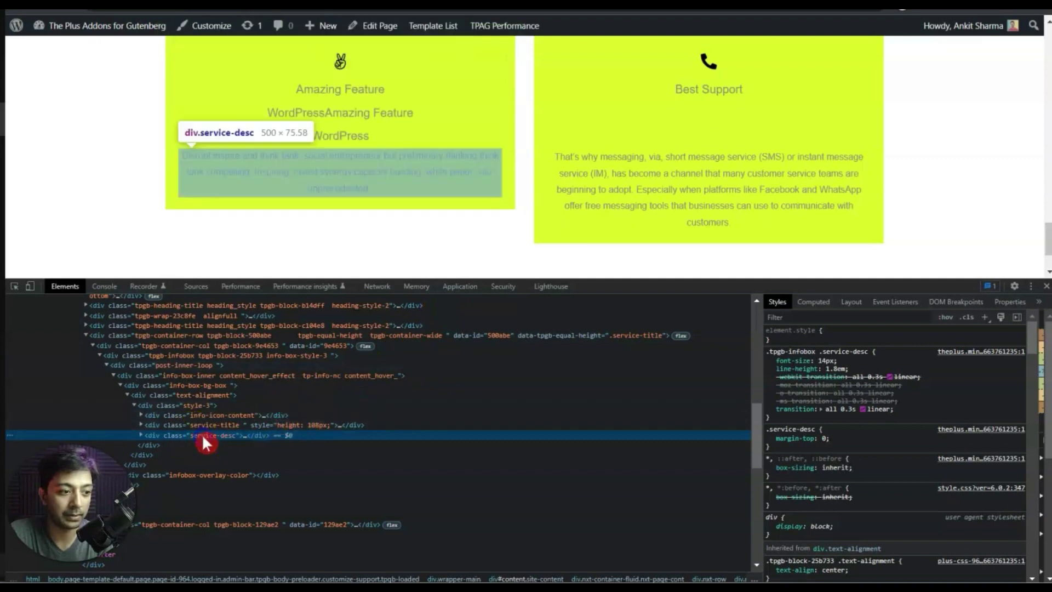
{"action": "key", "text": "Right"}
{"action": "scroll", "coordinate": [378, 390], "scroll_direction": "down", "scroll_amount": 1}
{"action": "left_click", "coordinate": [386, 390]}
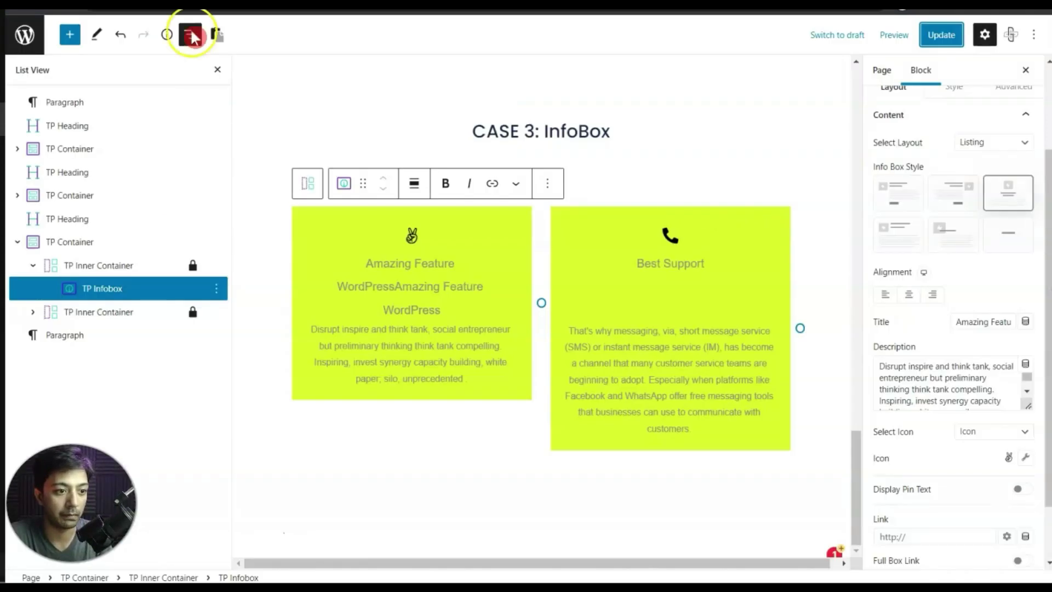
Change the CASE 3 container's Equal Height class to .service-title,.service-desc and apply it
{"action": "left_click", "coordinate": [47, 242]}
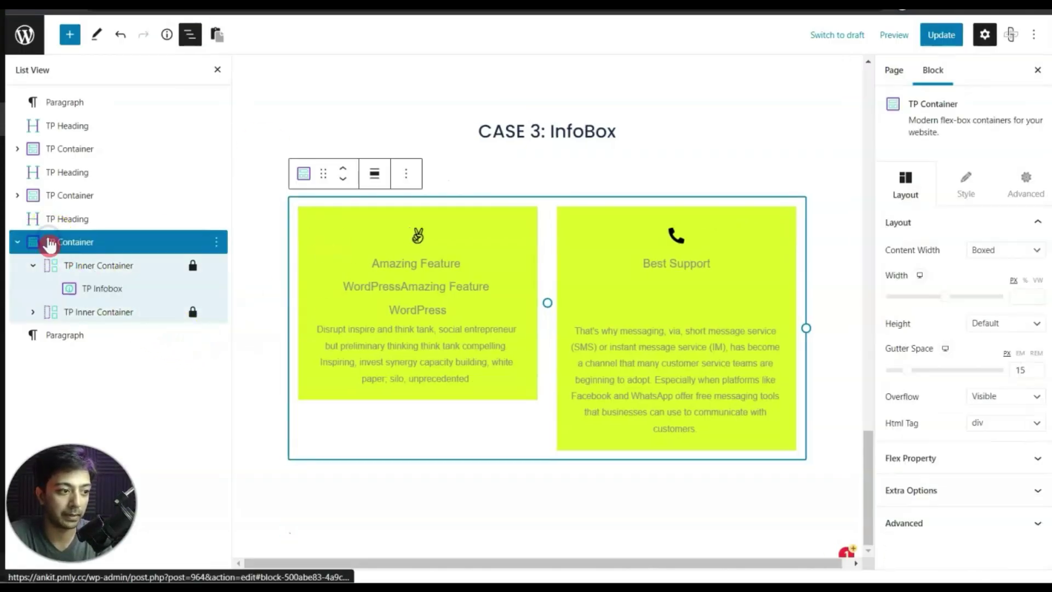
{"action": "left_click", "coordinate": [1026, 192]}
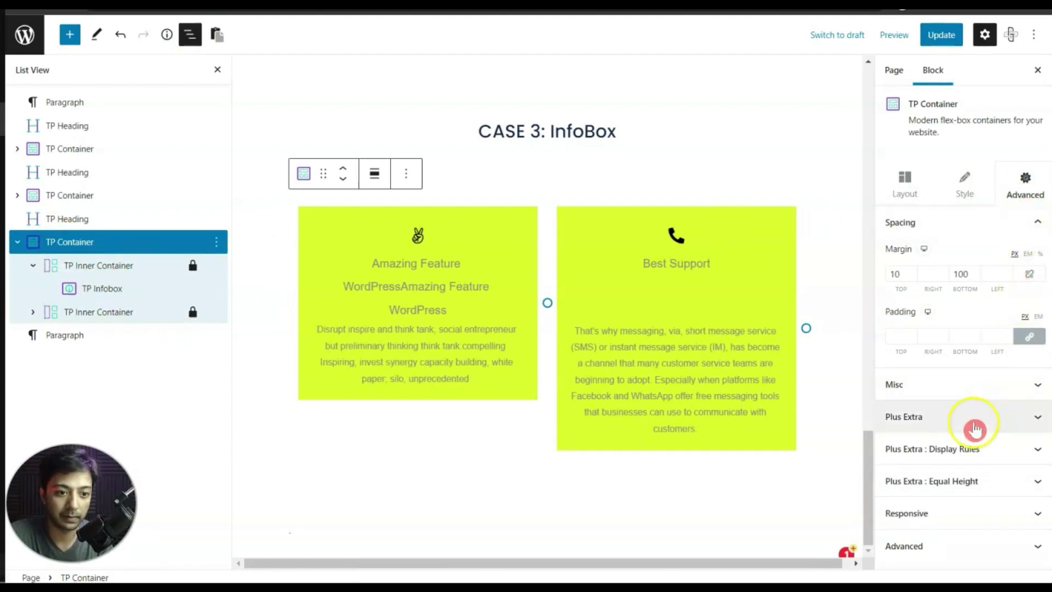
{"action": "left_click", "coordinate": [971, 499]}
{"action": "left_click", "coordinate": [960, 466]}
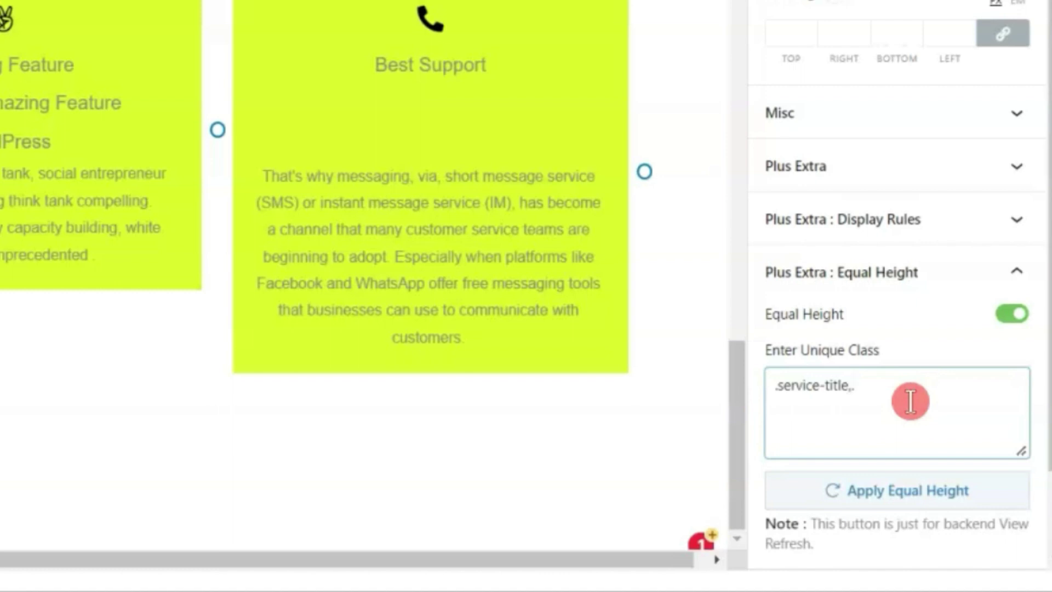
{"action": "type", "text": ".service-desc"}
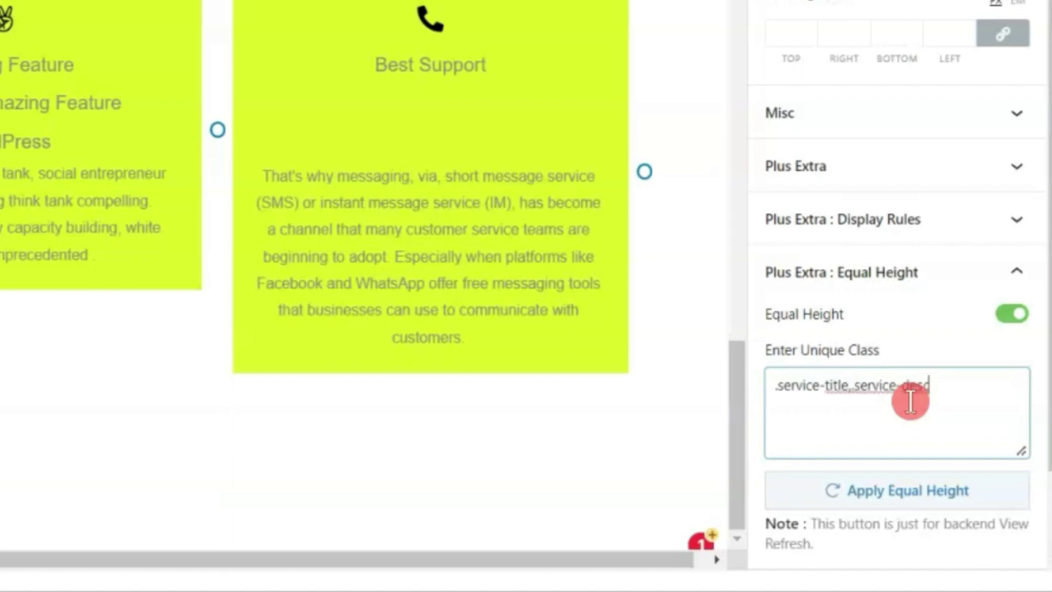
{"action": "left_click", "coordinate": [885, 496]}
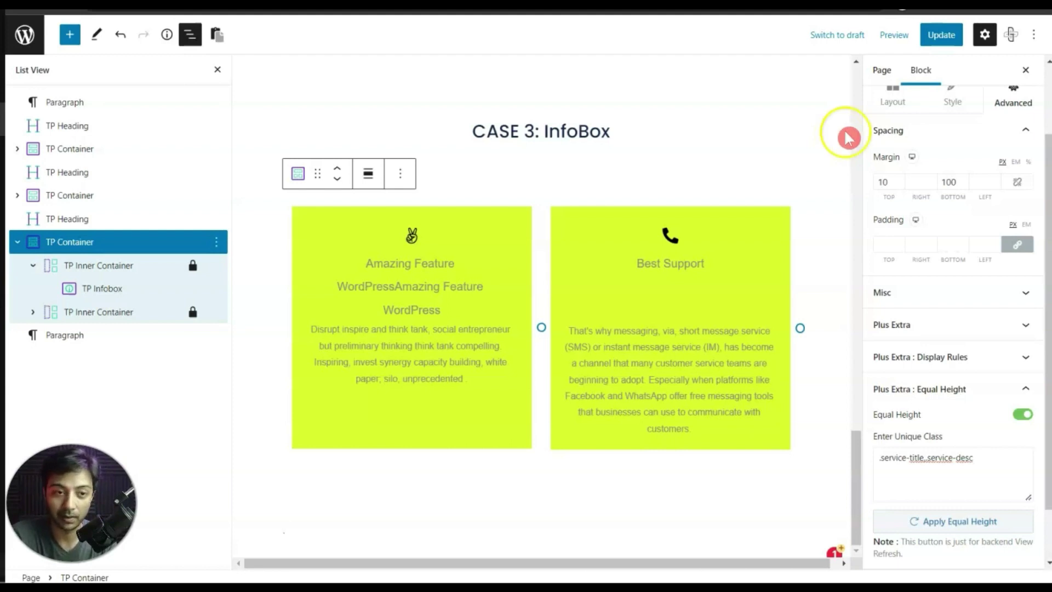
Update the page, then close DevTools to check the equal-height CASE 3 InfoBox cards live
{"action": "left_click", "coordinate": [940, 34]}
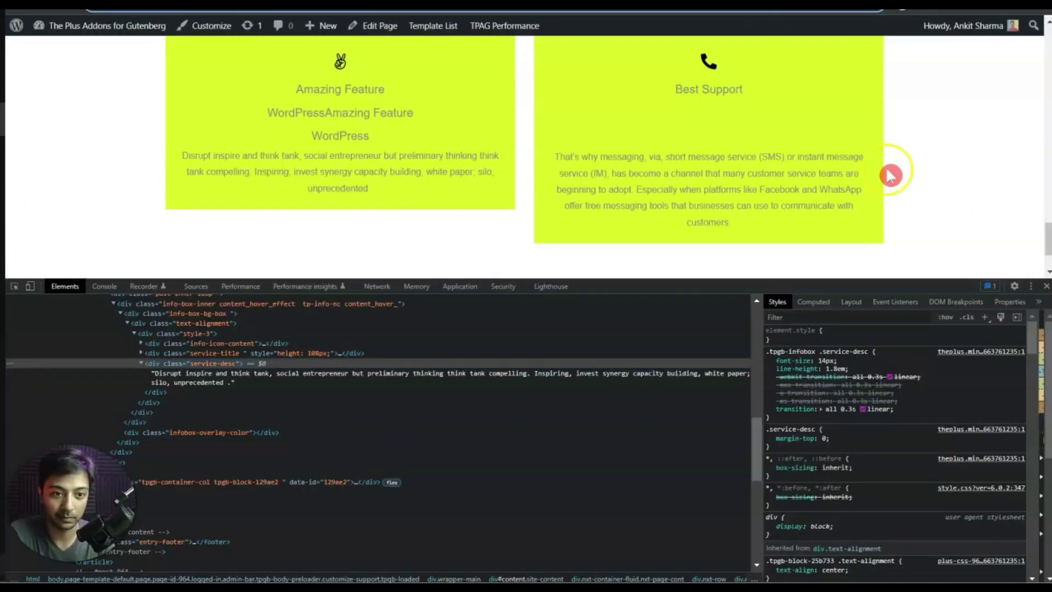
{"action": "left_click", "coordinate": [1046, 286]}
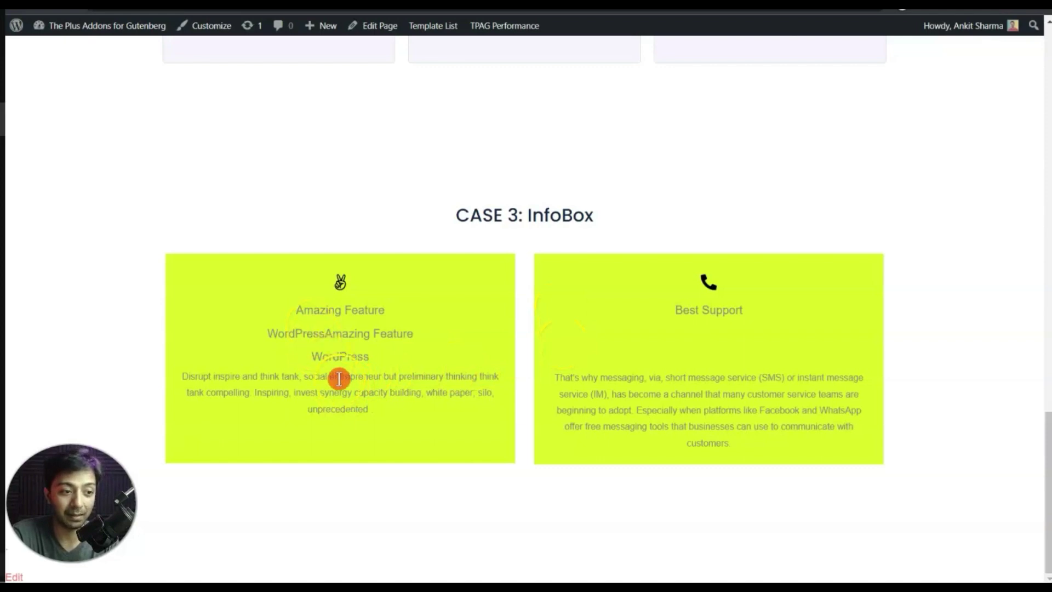
{"action": "left_click", "coordinate": [349, 459]}
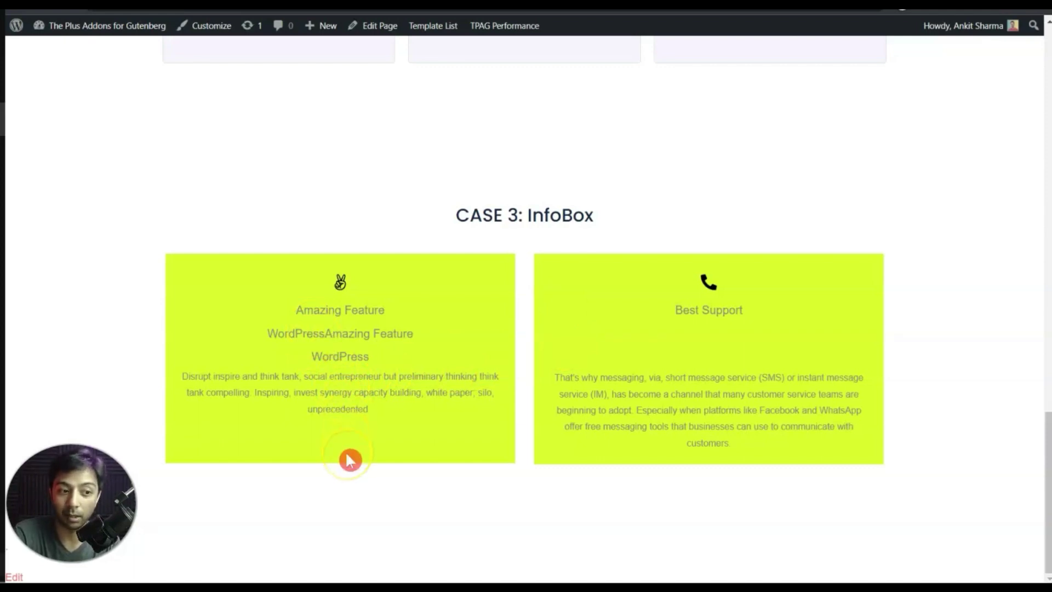